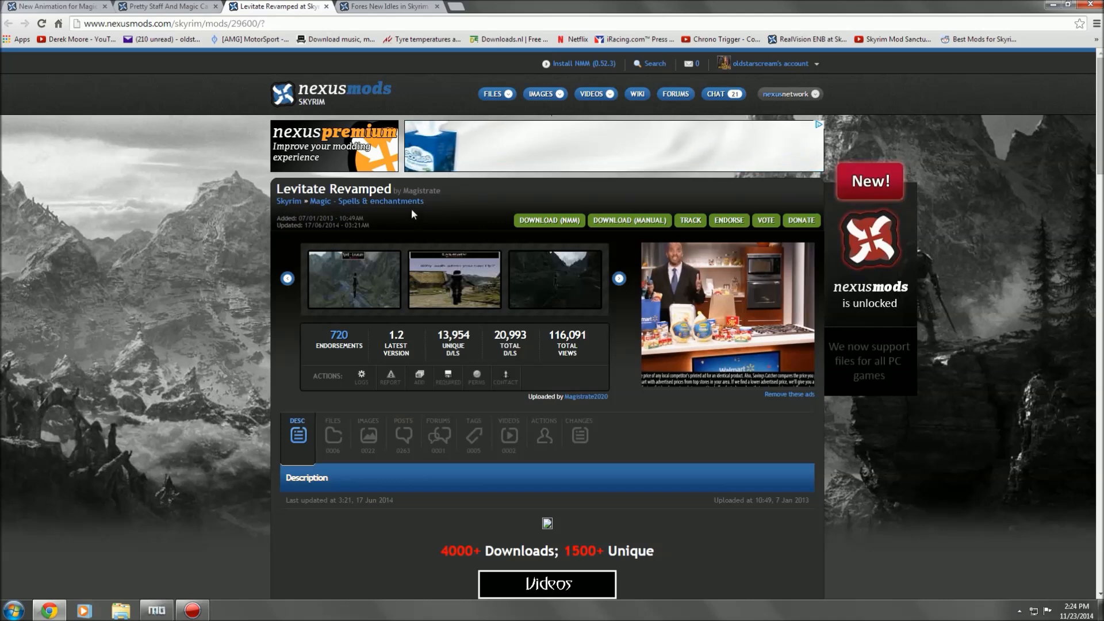
# - Look over the Levitate Revamped description and the Fores New Idles in Skyrim - FNIS mod page
pyautogui.scroll(-1, 378, 305)
pyautogui.scroll(-5, 362, 334)
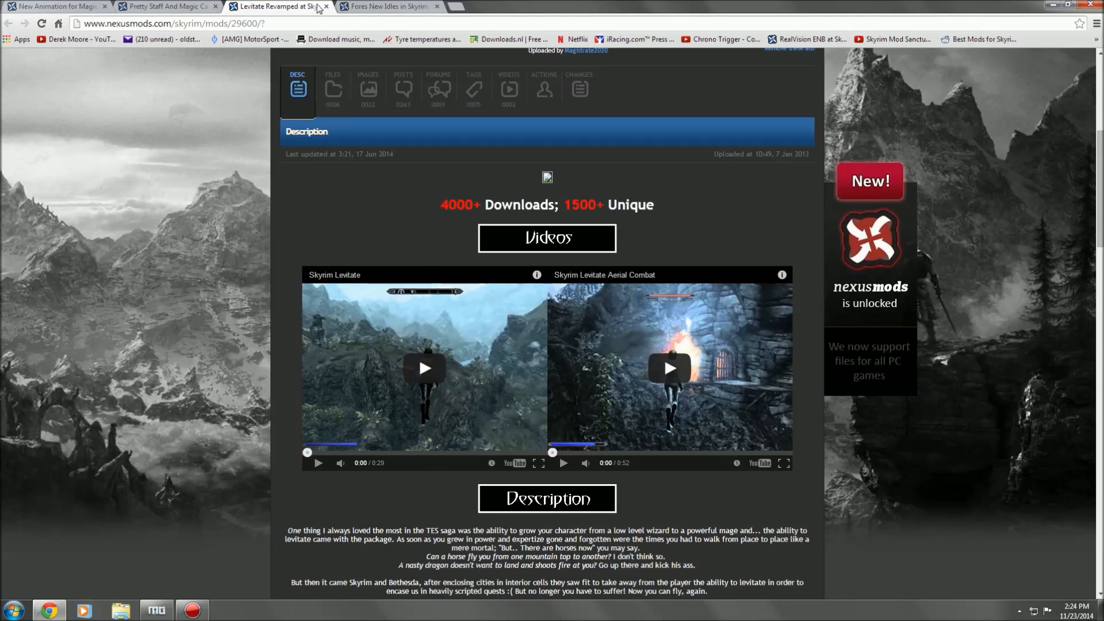
pyautogui.click(400, 7)
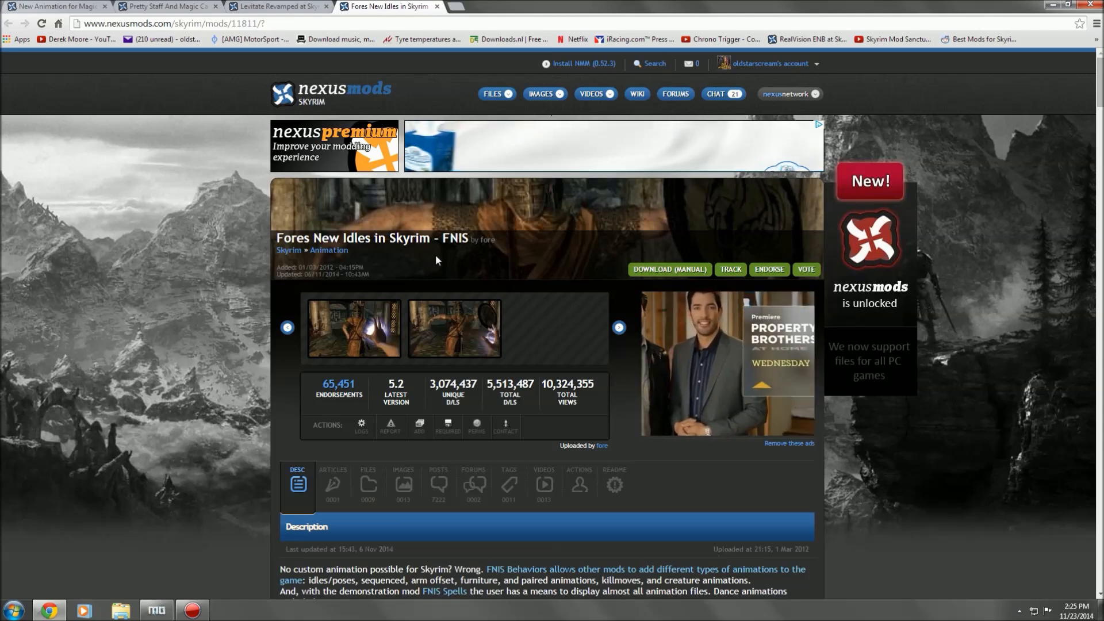
pyautogui.scroll(-1, 364, 437)
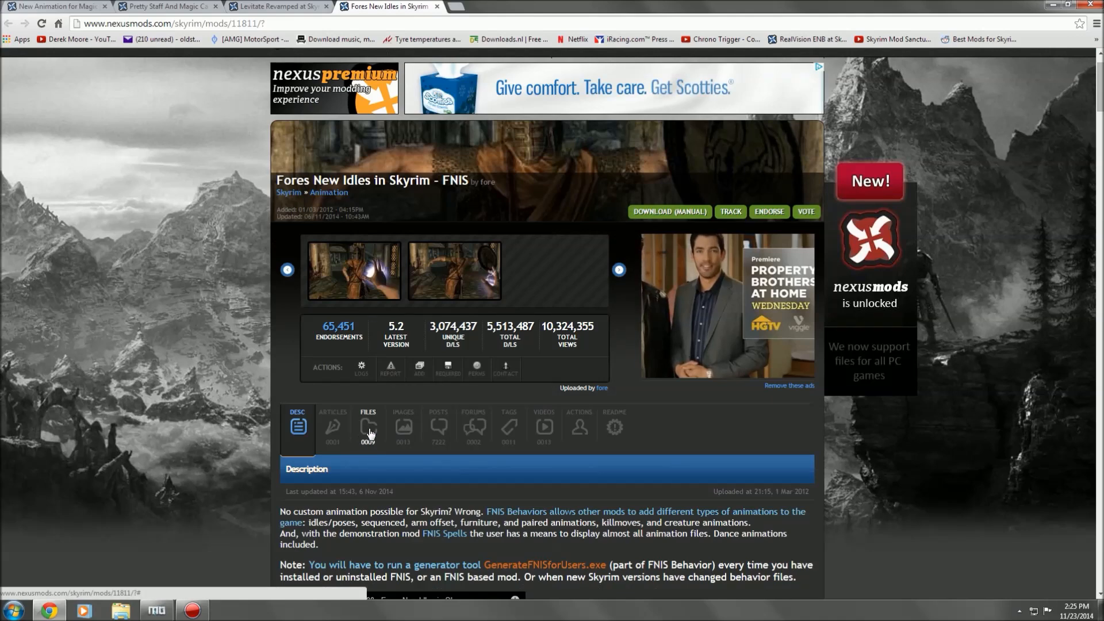
pyautogui.scroll(-2, 453, 466)
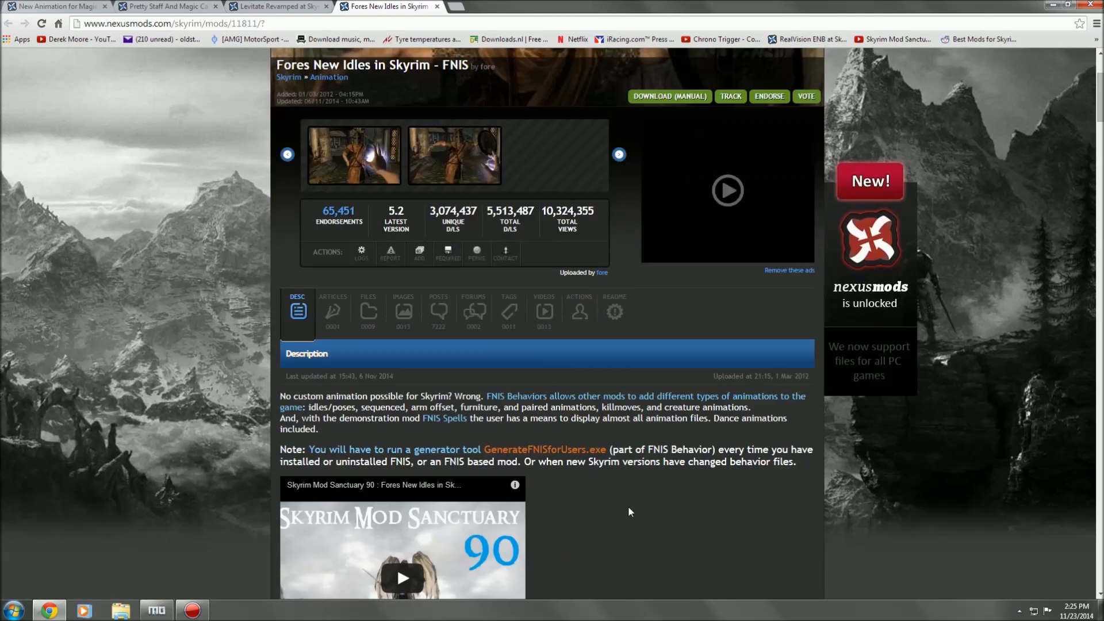
pyautogui.scroll(3, 610, 398)
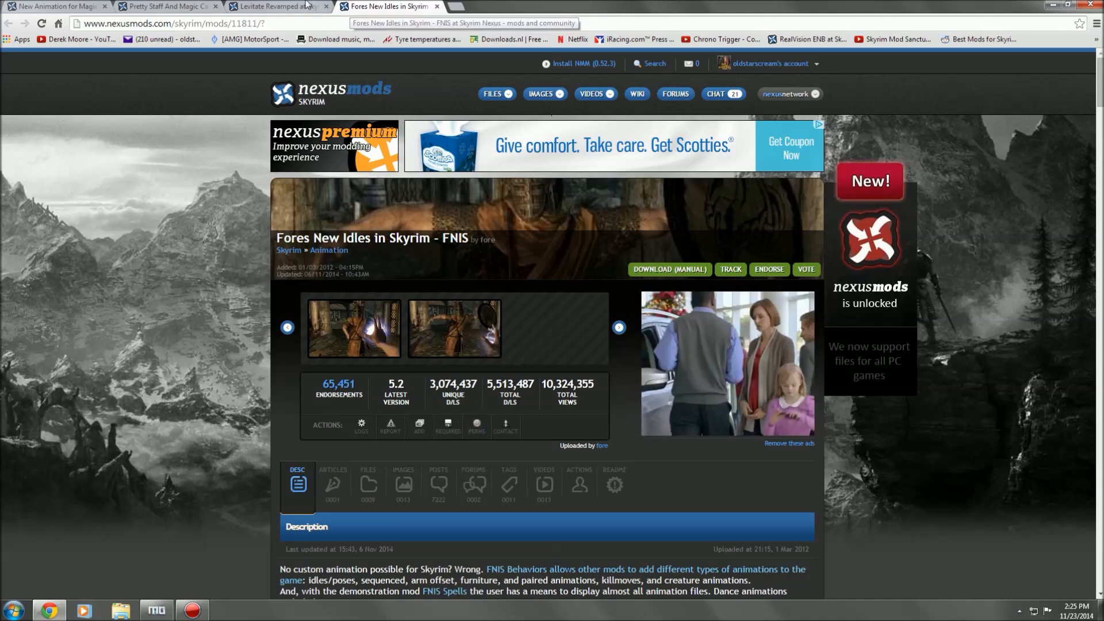
# - View the downloadable files of Levitate Revamped, and go to the New Animation for Magic Casting page
pyautogui.click(260, 8)
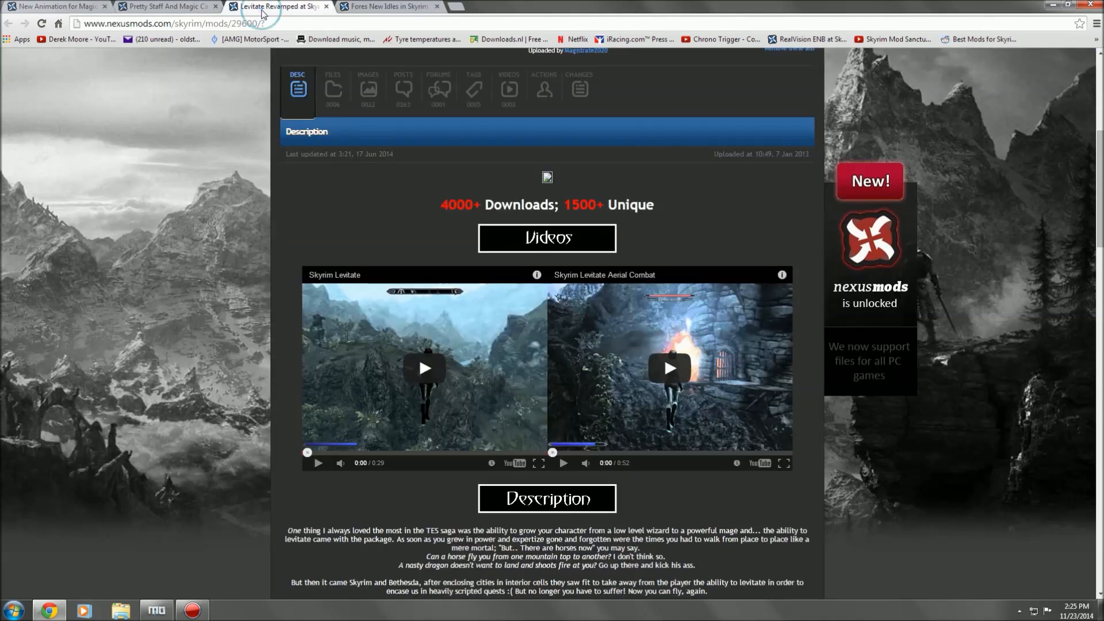
pyautogui.scroll(6, 304, 208)
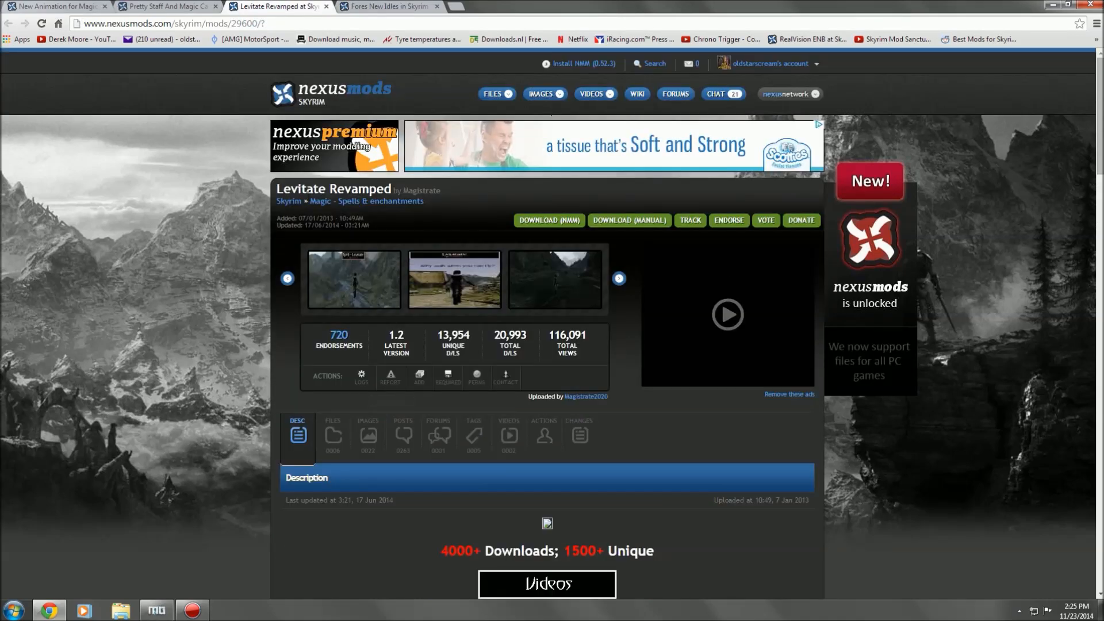
pyautogui.click(332, 435)
pyautogui.scroll(-5, 212, 454)
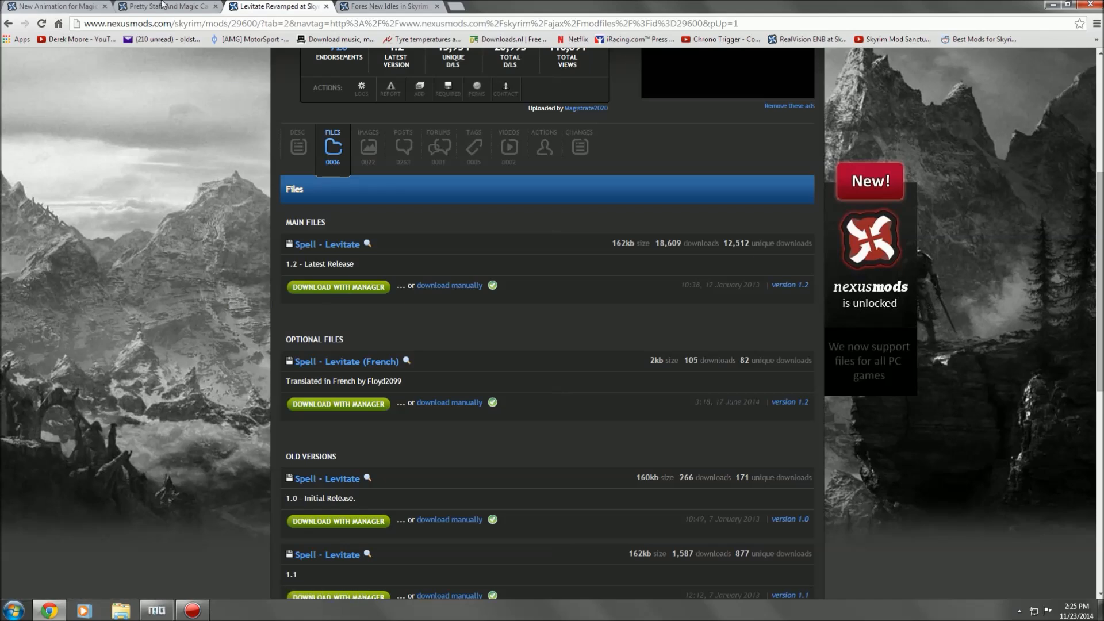
pyautogui.click(57, 6)
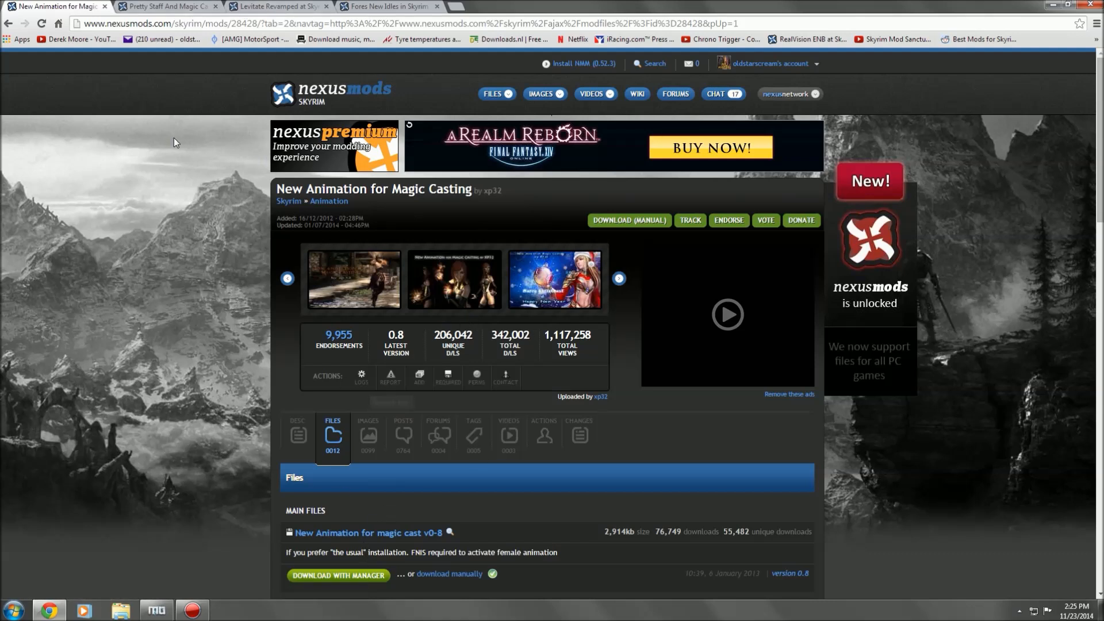
# - Start the manager download of Pretty Cast 0.1d and check its required Pretty Combat Animations mod in a separate tab, closing it again
pyautogui.click(181, 7)
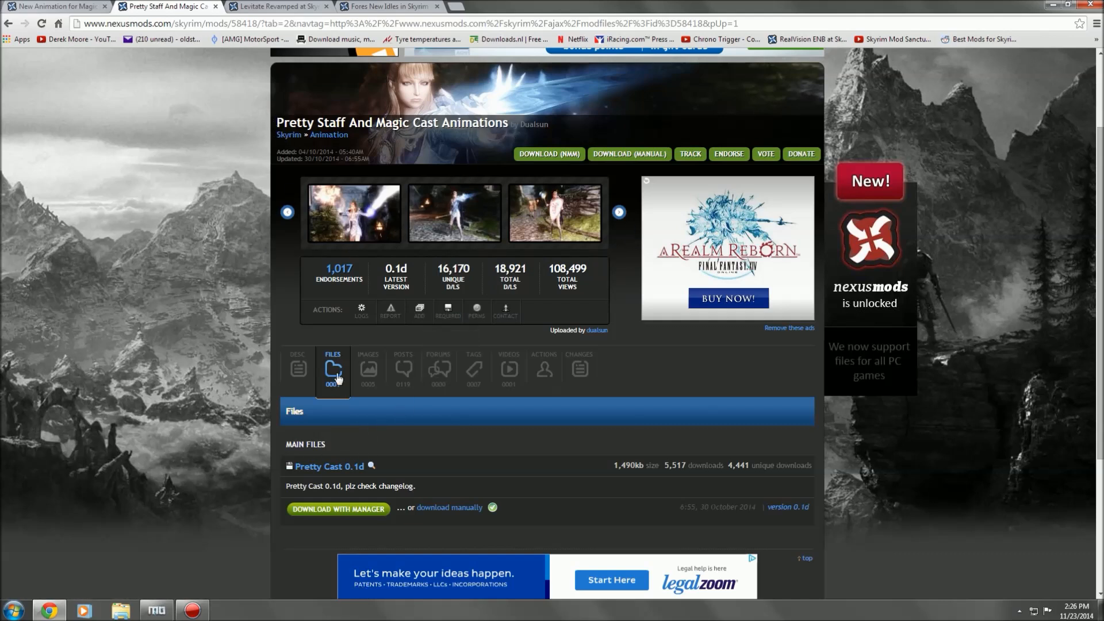
pyautogui.click(339, 511)
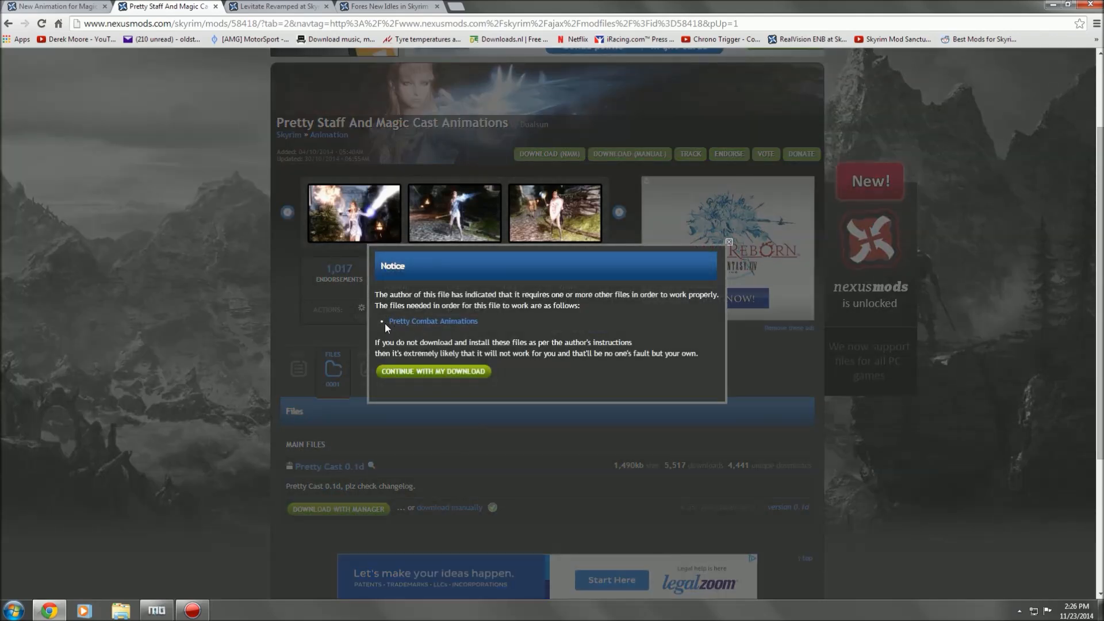
pyautogui.rightClick(449, 322)
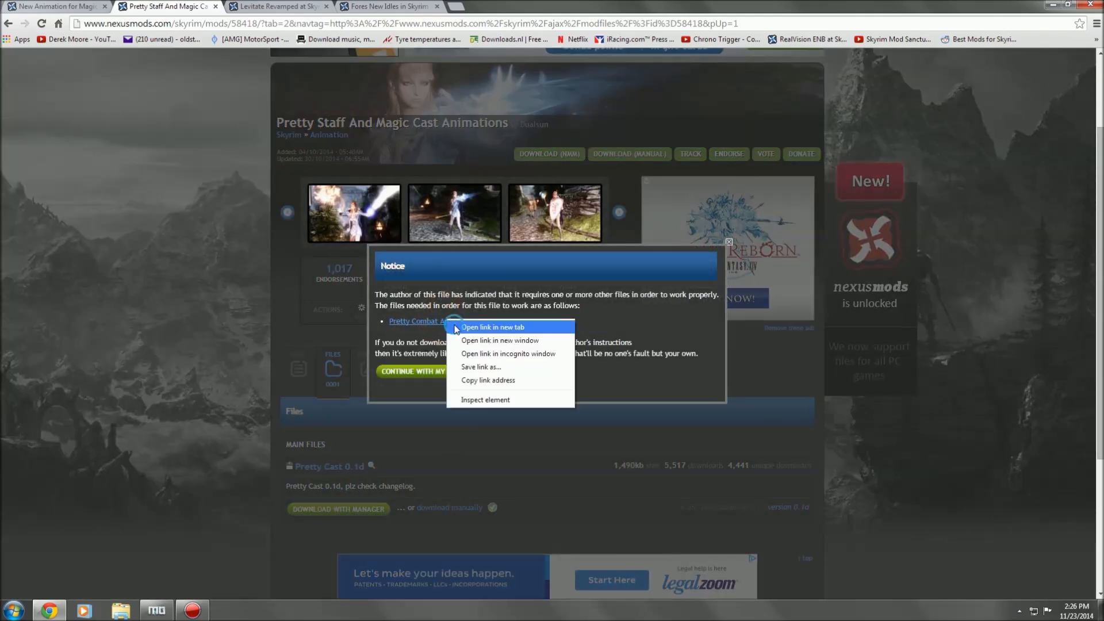
pyautogui.click(489, 327)
pyautogui.click(264, 7)
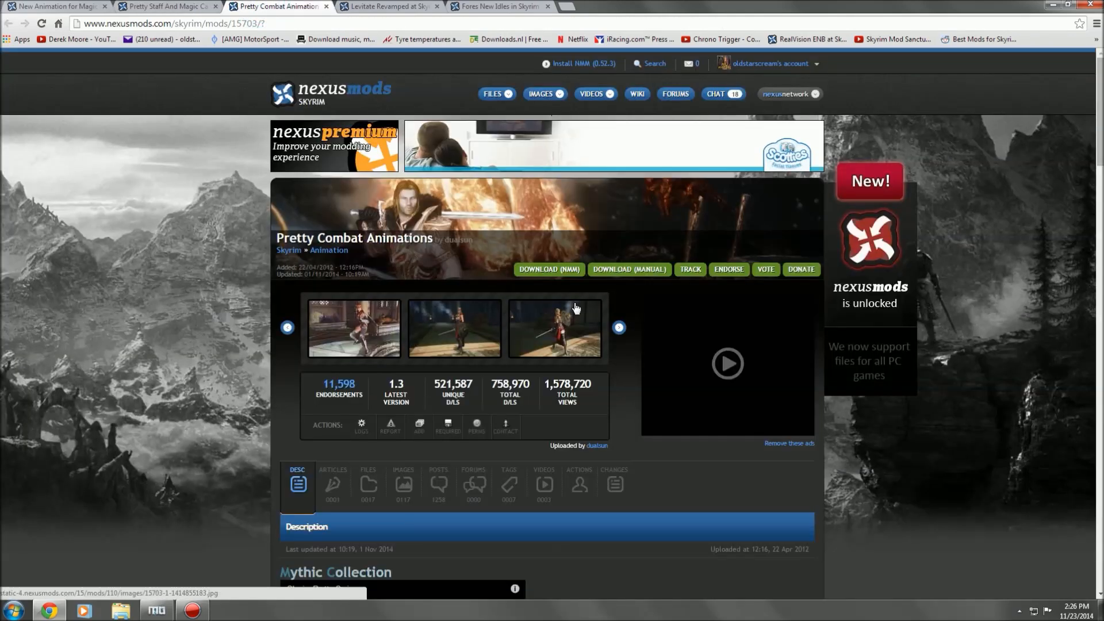
pyautogui.scroll(-1, 255, 440)
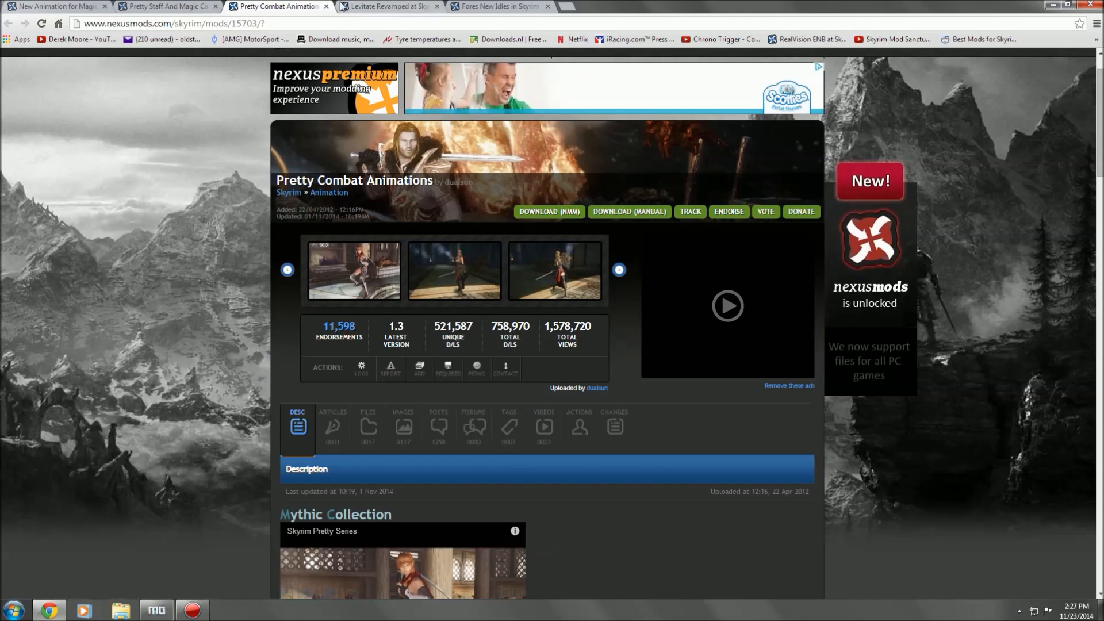
pyautogui.click(326, 7)
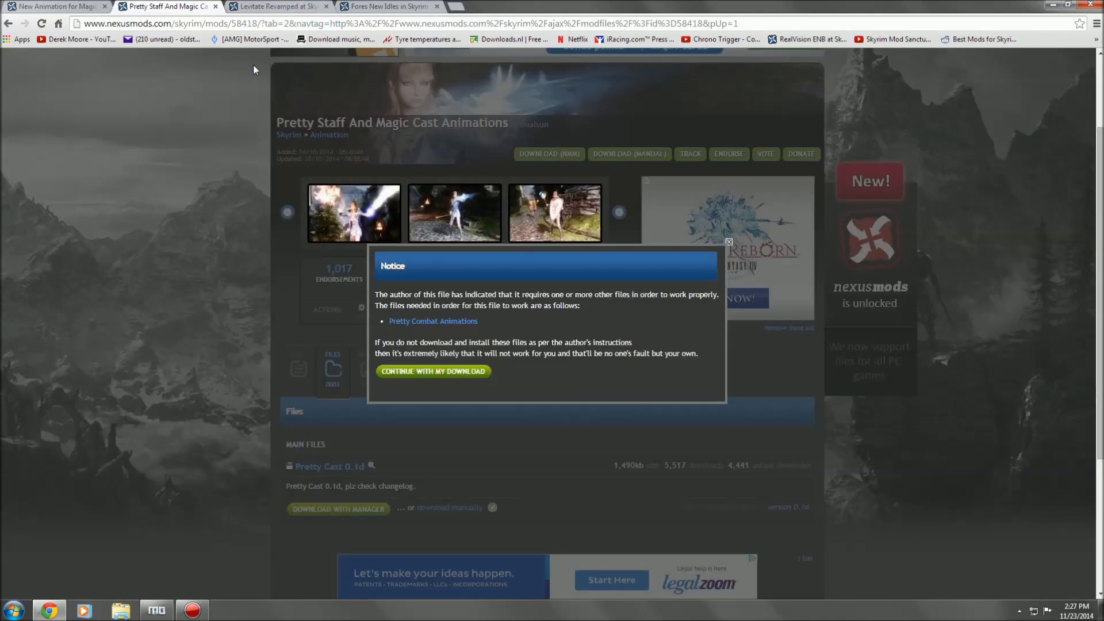
# - Continue with the Pretty Cast 0.1d download and switch to Mod Organizer
pyautogui.click(443, 371)
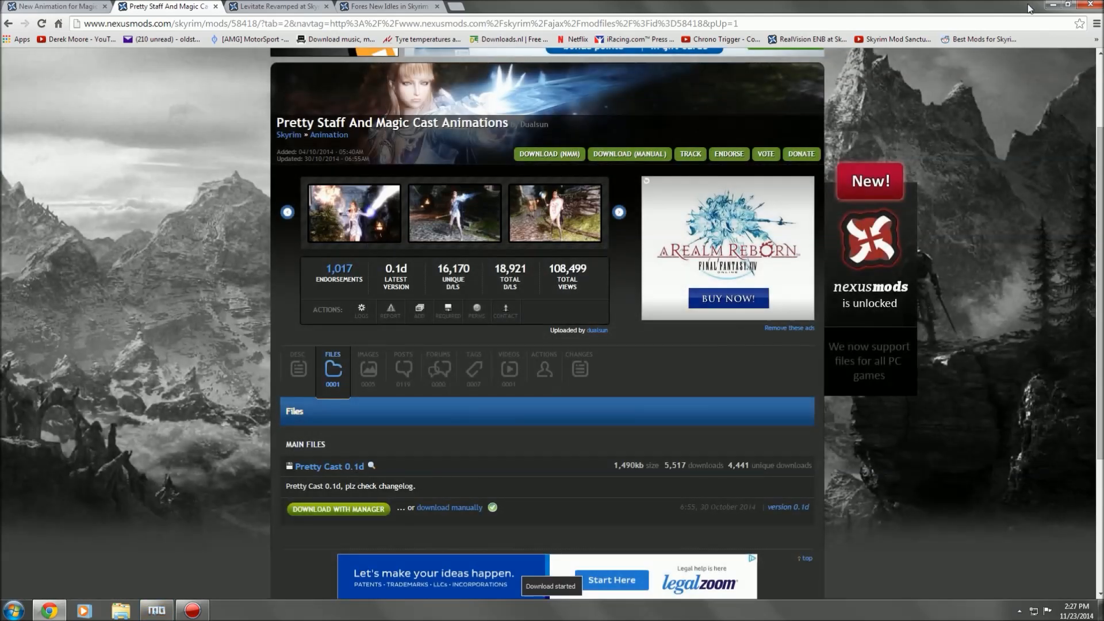
pyautogui.click(1052, 5)
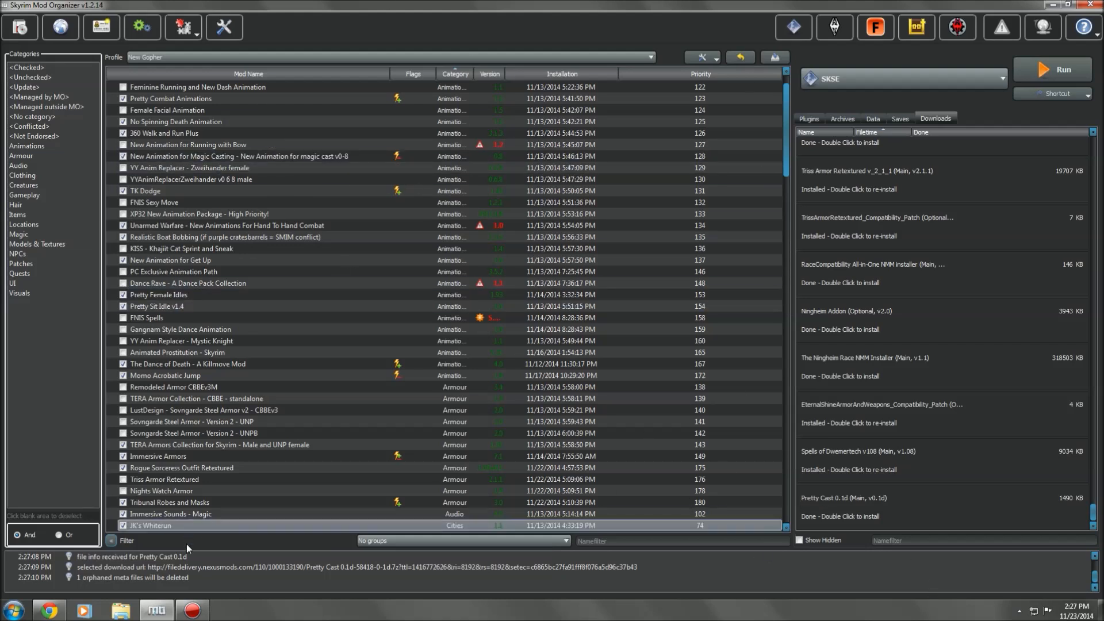
# - Return to Chrome and review the open Levitate Revamped, FNIS, New Animation for Magic Casting and Pretty Staff And Magic Cast Animations pages
pyautogui.click(48, 612)
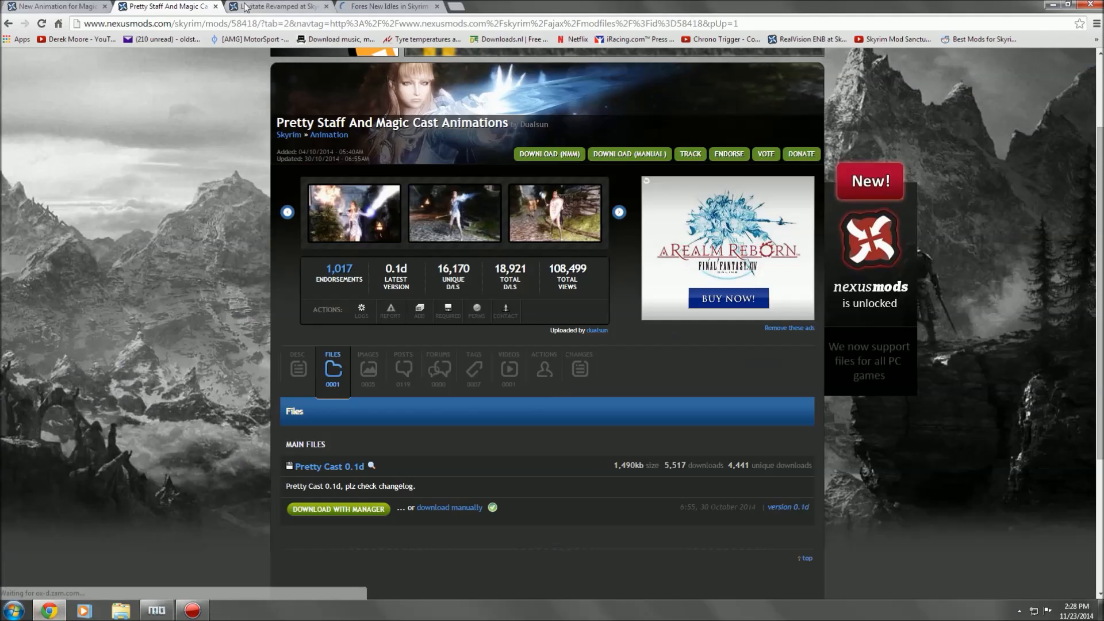
pyautogui.click(236, 6)
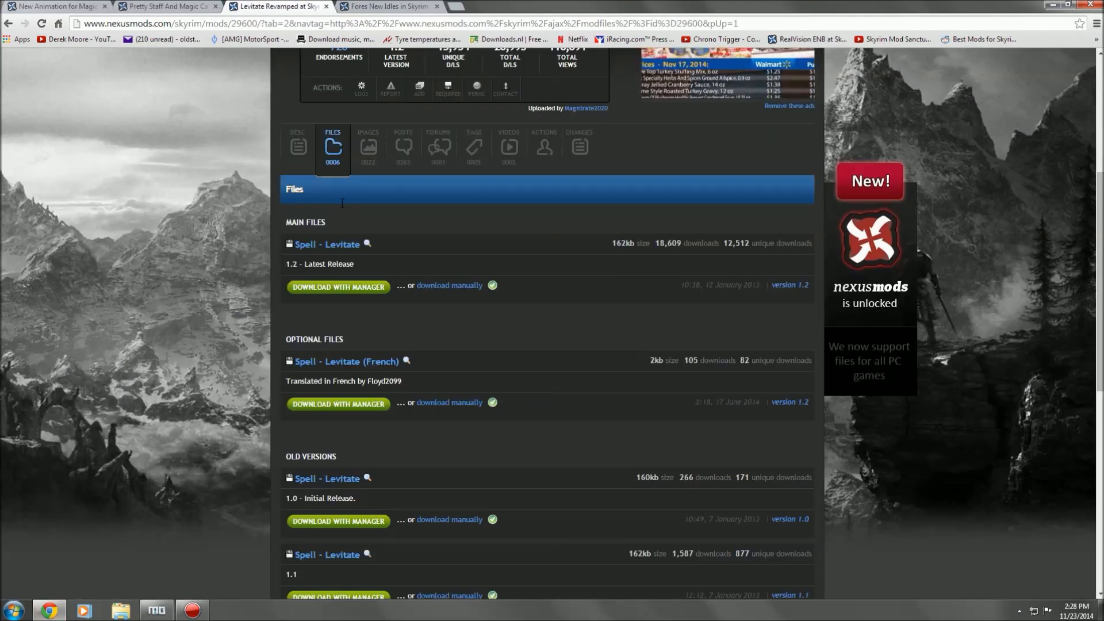
pyautogui.scroll(5, 289, 275)
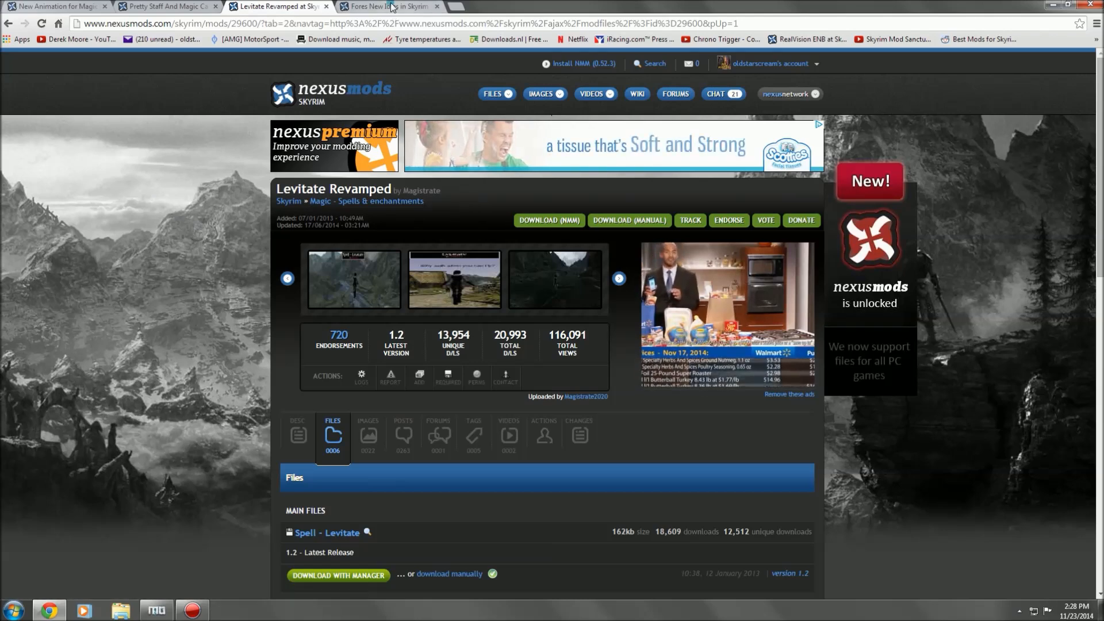
pyautogui.hotkey('ctrl', 'Tab')
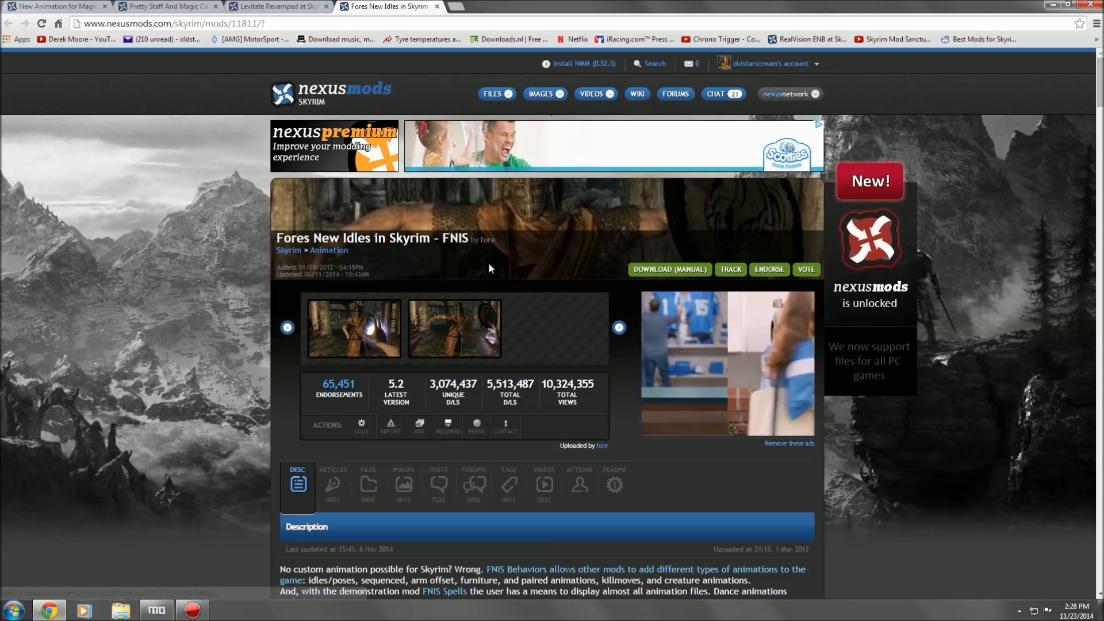
pyautogui.click(60, 9)
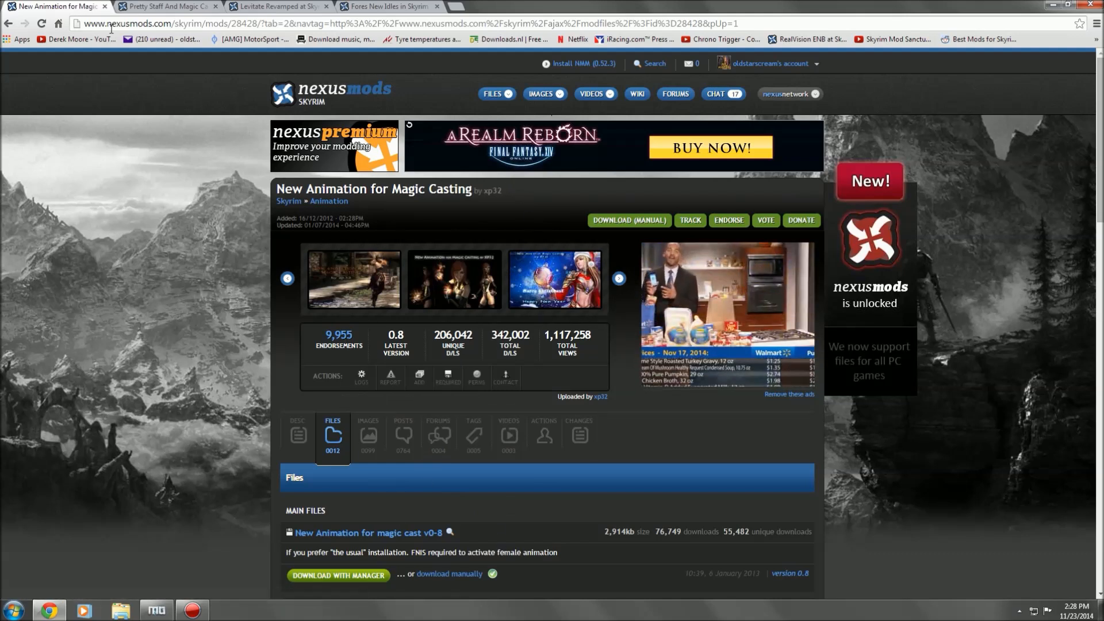
pyautogui.click(162, 8)
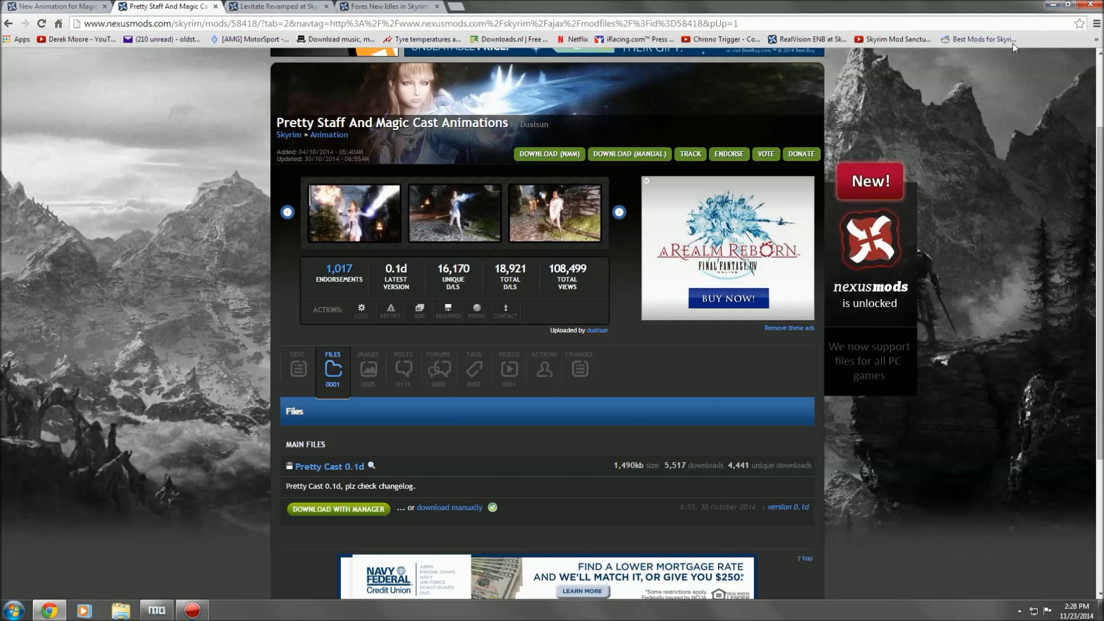
# - Switch to Mod Organizer and start installing the Pretty Cast 0.1d download in manual mode
pyautogui.click(1051, 5)
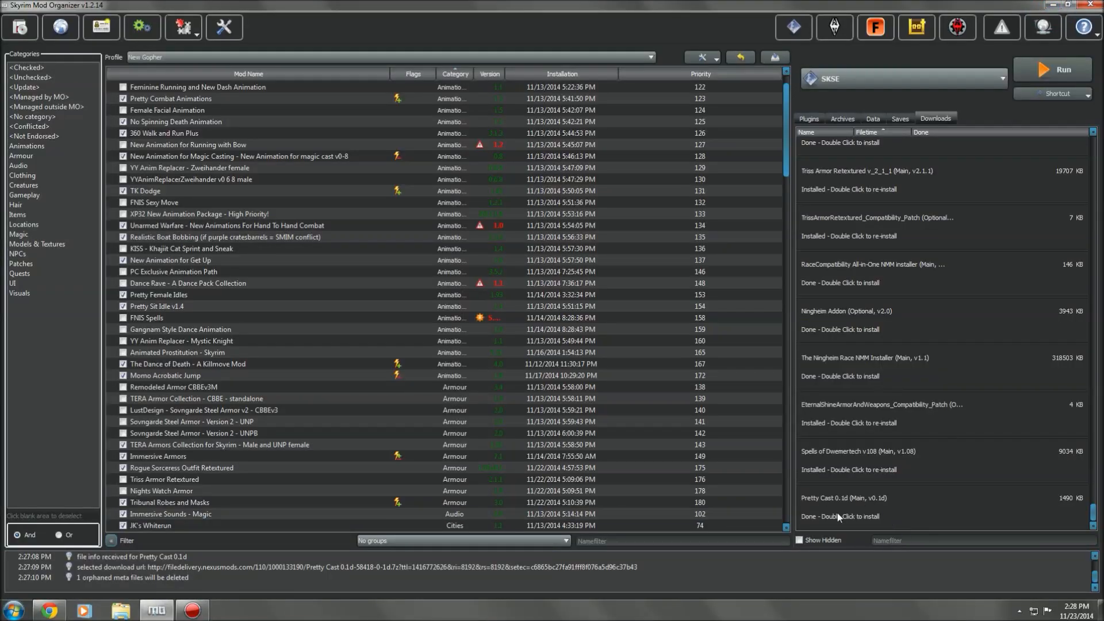
pyautogui.moveTo(837, 512)
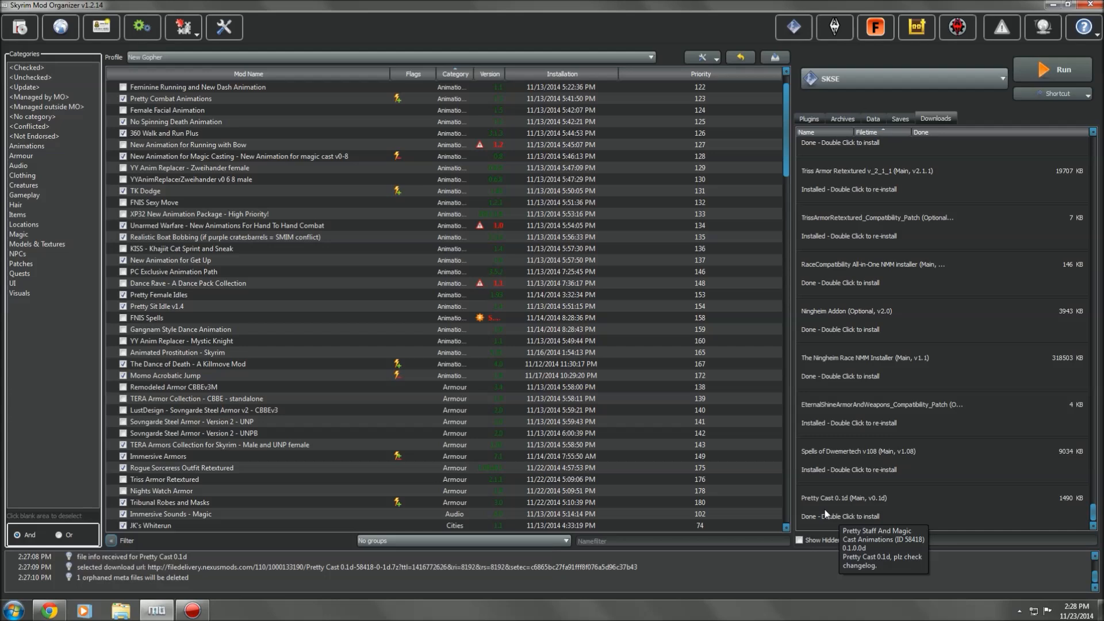
pyautogui.doubleClick(825, 513)
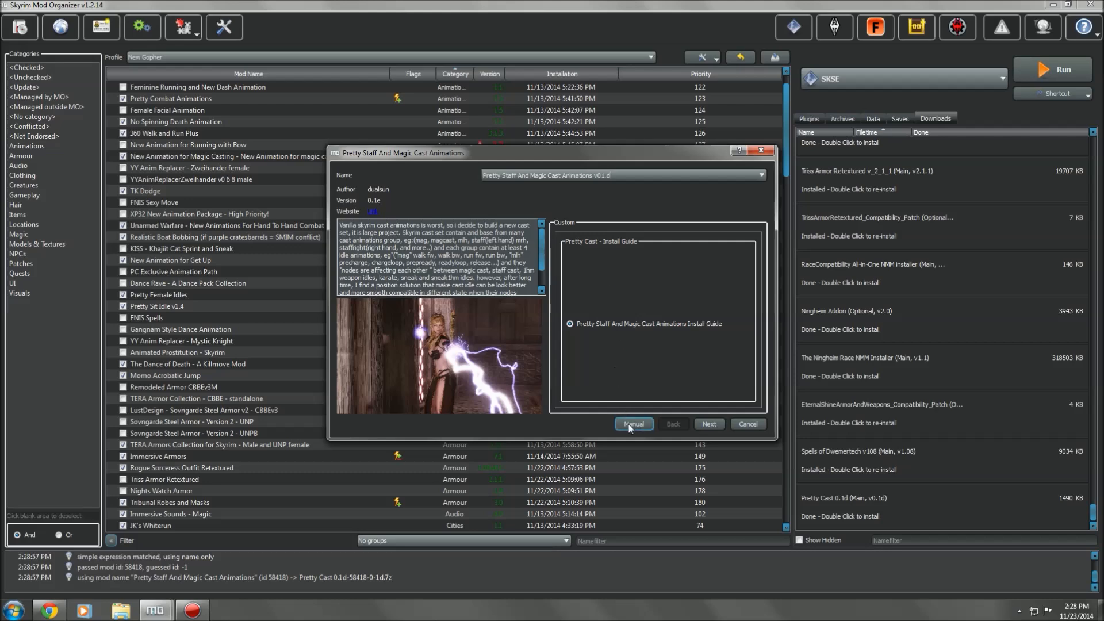
pyautogui.click(632, 425)
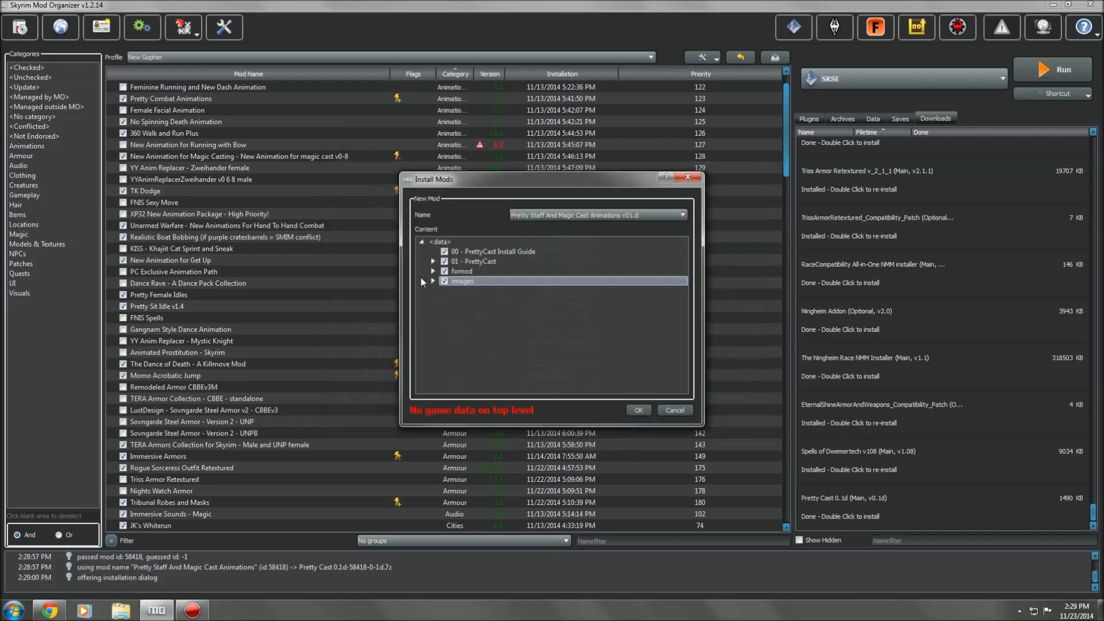
# - Exclude the 00 - PrettyCast Install Guide, 01 - PrettyCast, fomod and images folders from the install content
pyautogui.click(444, 273)
pyautogui.click(444, 272)
pyautogui.click(444, 263)
pyautogui.click(444, 252)
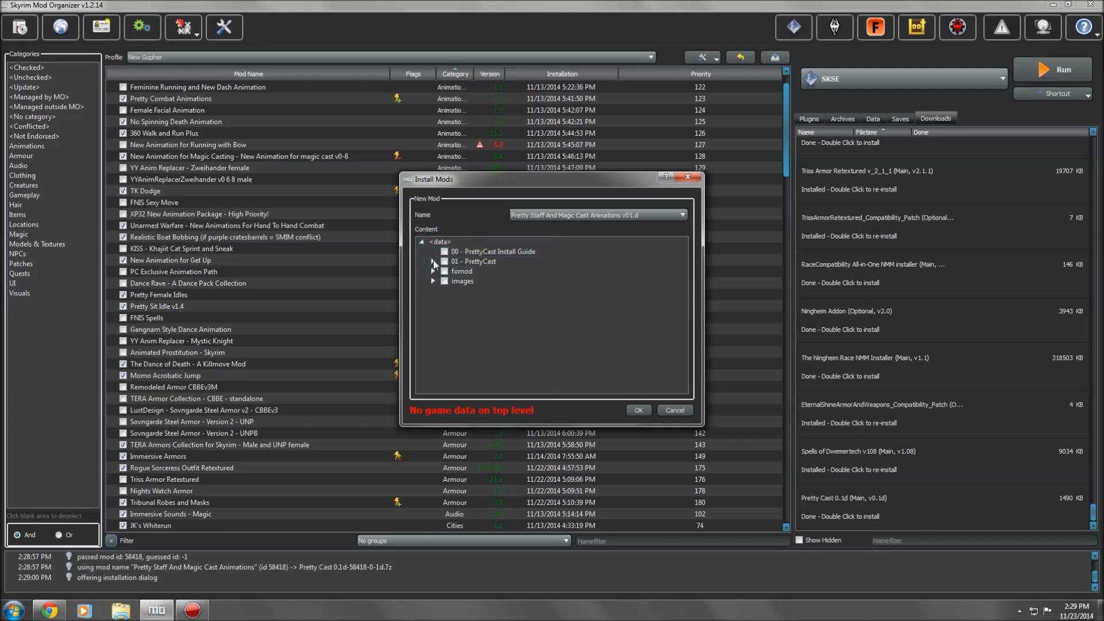
# - Expand 01 - PrettyCast through meshes, actors and character to list the files in its animations folder
pyautogui.click(433, 262)
pyautogui.click(445, 270)
pyautogui.click(456, 281)
pyautogui.click(467, 290)
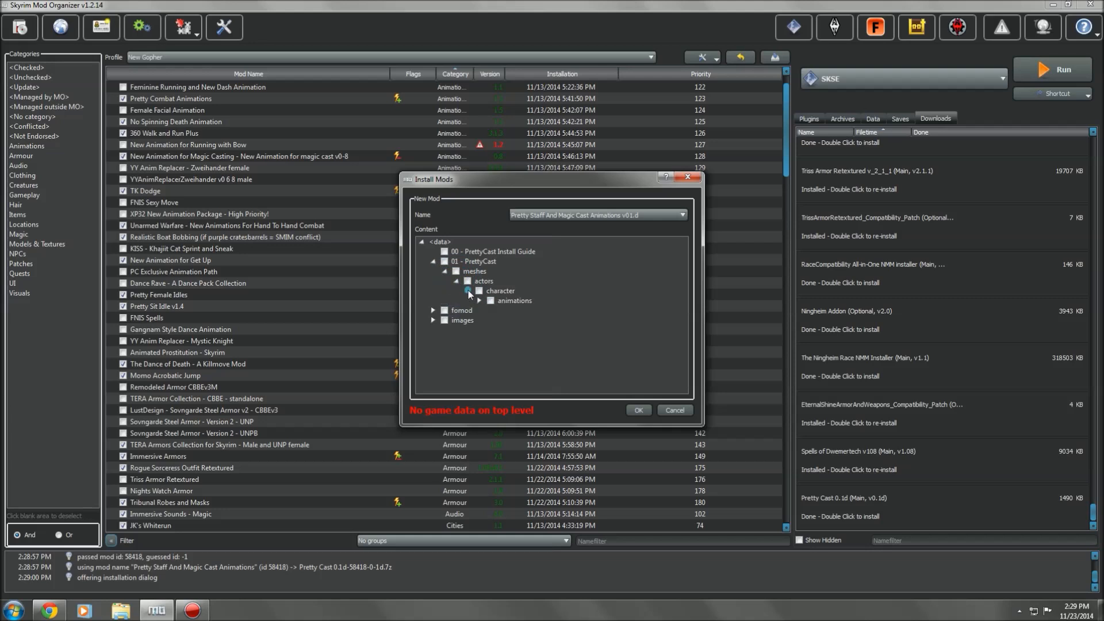
pyautogui.click(479, 300)
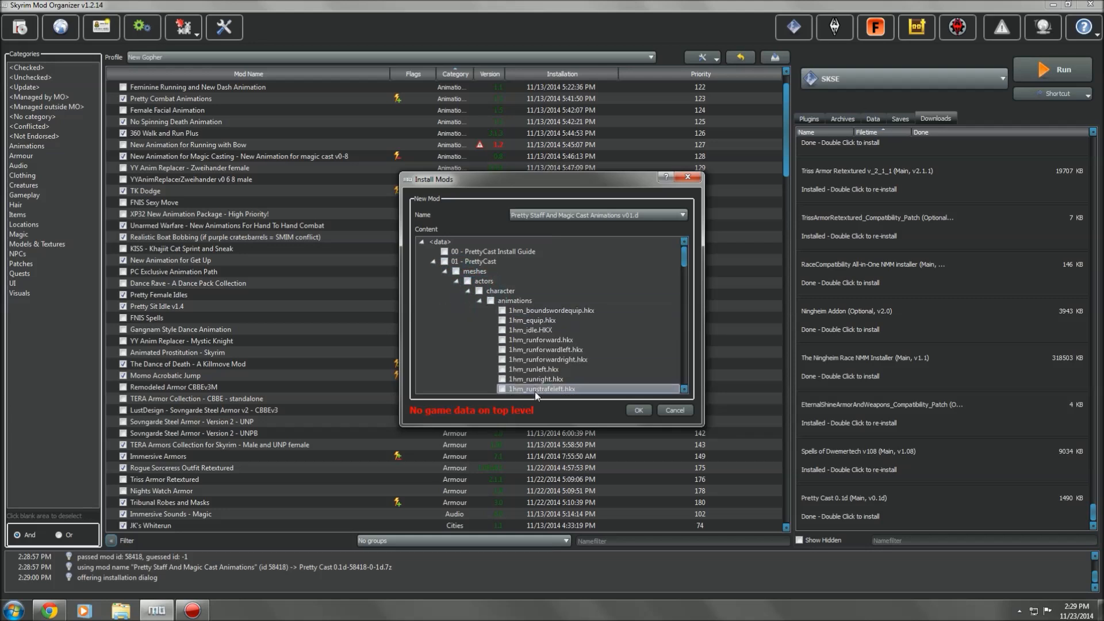
# - Include the magcast_runforward, runforwardleft, runfrwrdright, runleft and runright animation files in the install content
pyautogui.scroll(-5, 538, 388)
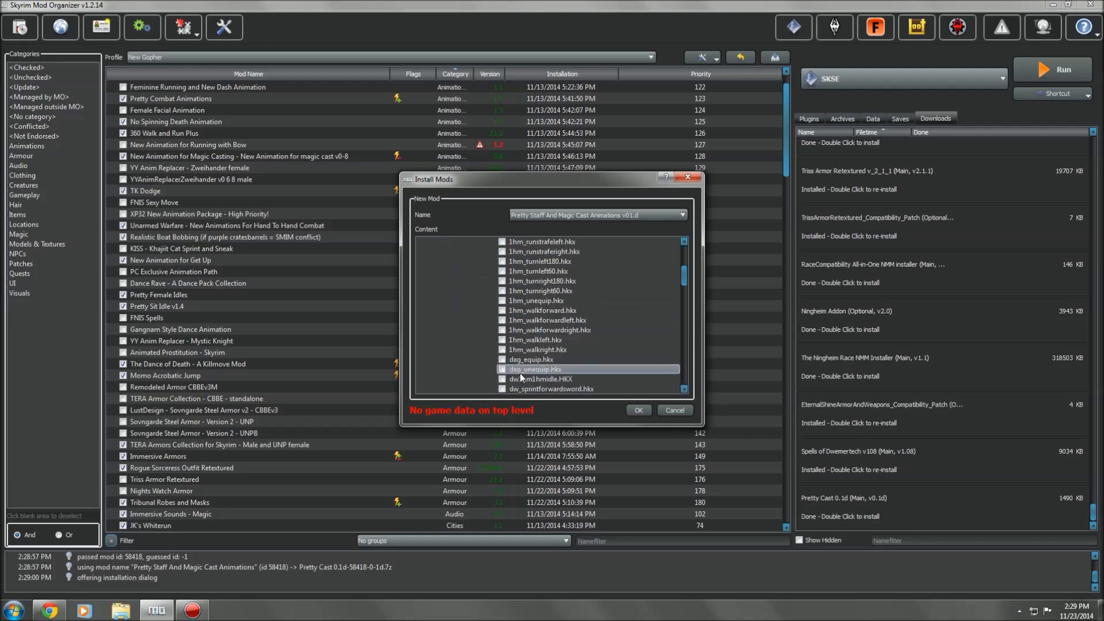
pyautogui.scroll(-5, 519, 374)
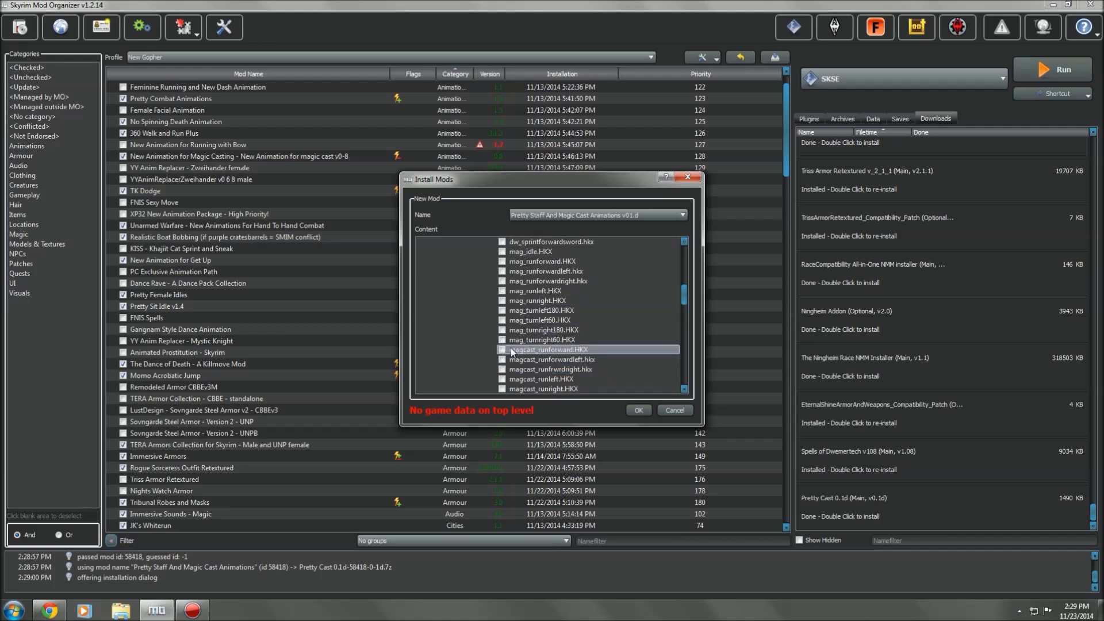
pyautogui.click(501, 359)
pyautogui.click(502, 369)
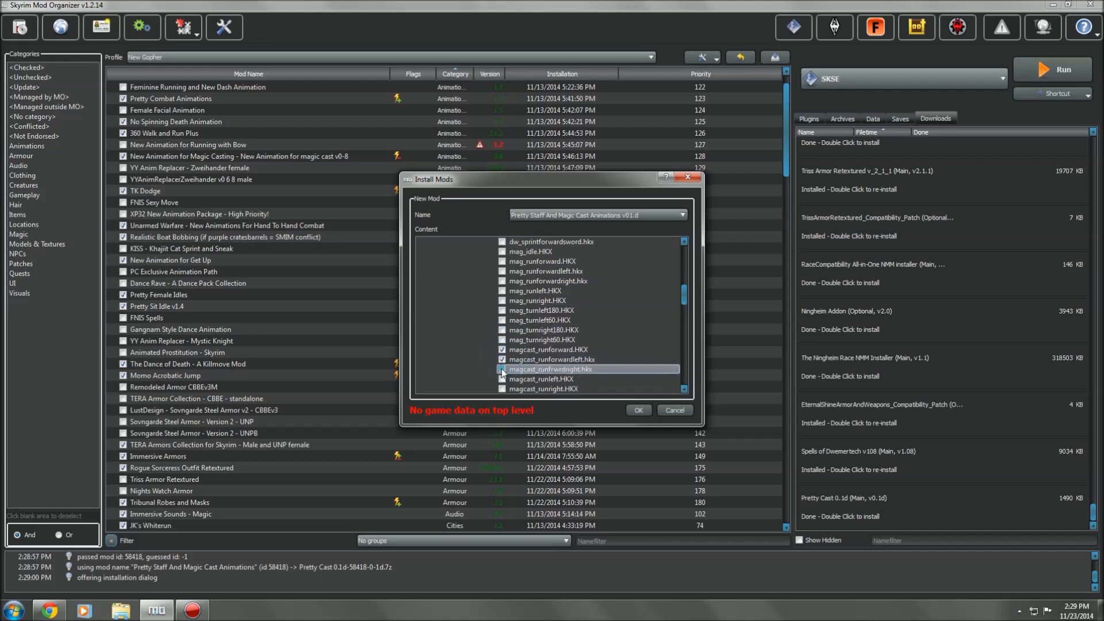
pyautogui.click(501, 379)
pyautogui.click(502, 389)
# - Include the magcast_turnleft180, turnleft60, turnright180 and turnright60 animation files in the install content
pyautogui.scroll(-2, 522, 374)
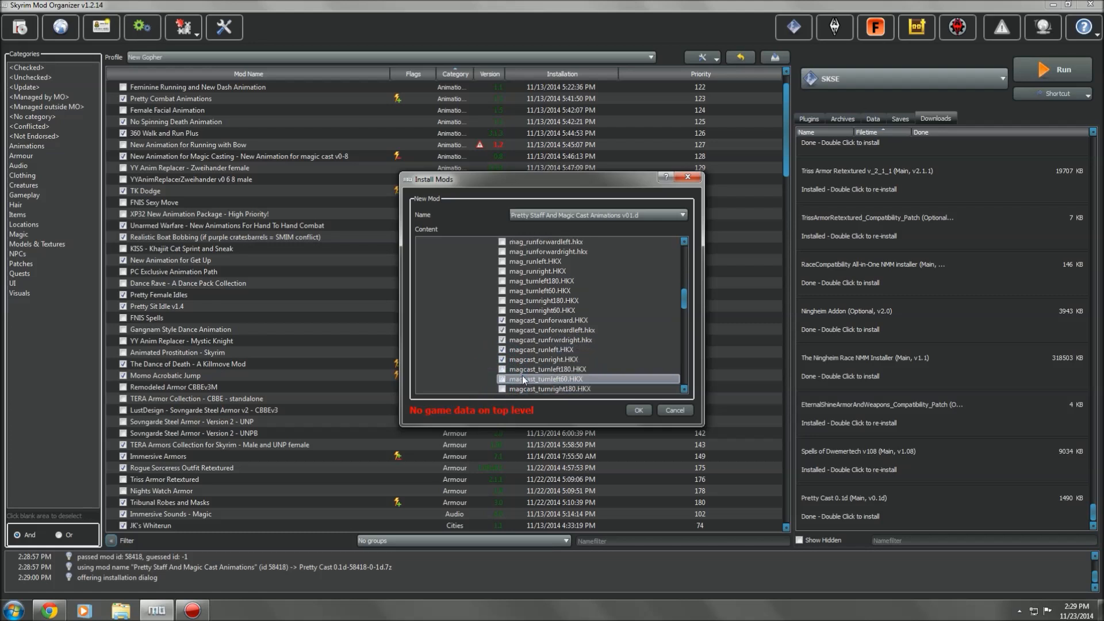
pyautogui.click(502, 340)
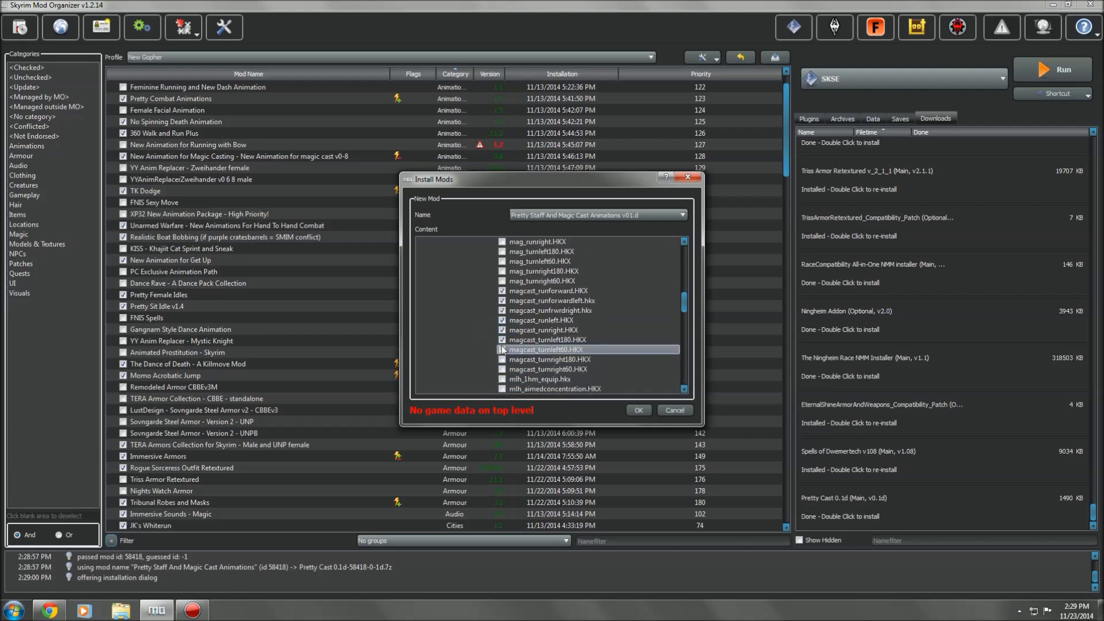
pyautogui.click(502, 349)
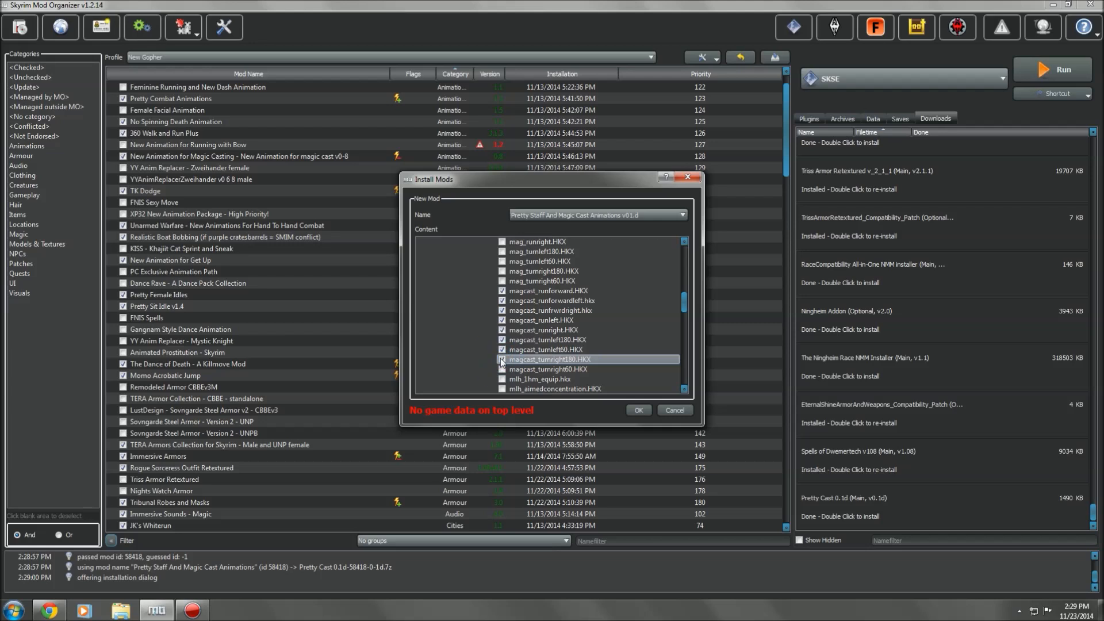
pyautogui.click(502, 369)
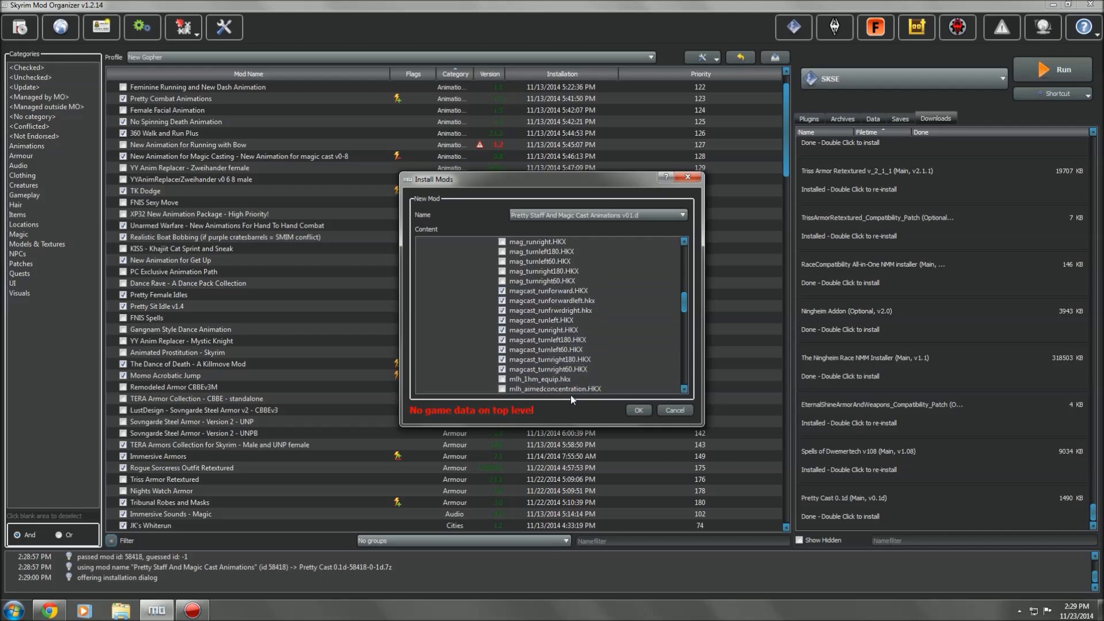
# - Set the 01 - PrettyCast folder as the data directory and install the mod
pyautogui.scroll(5, 571, 383)
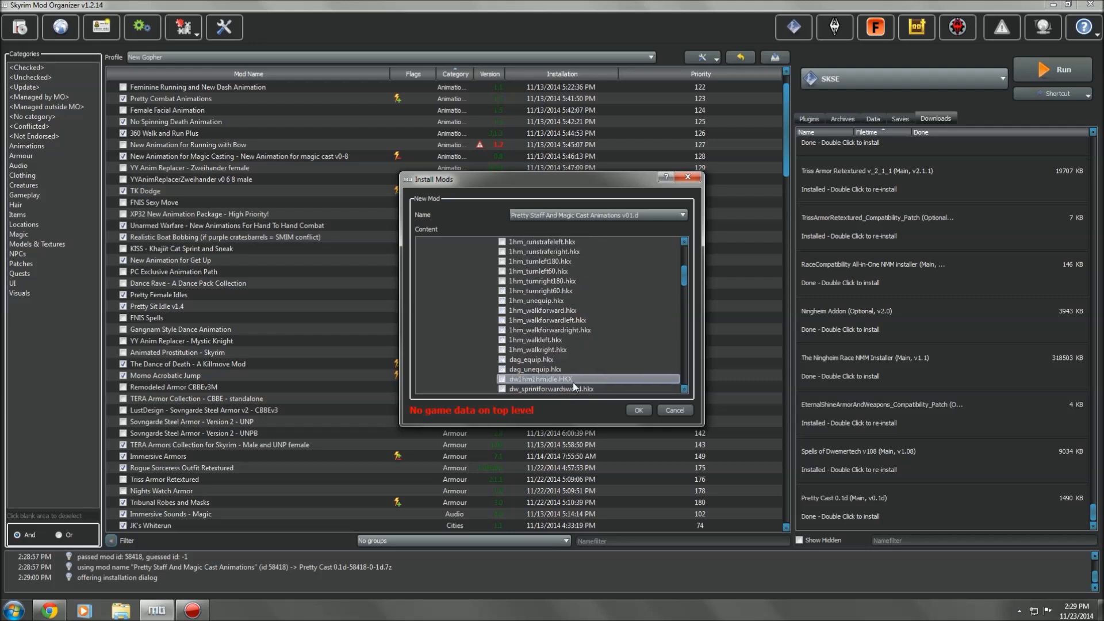
pyautogui.scroll(5, 572, 382)
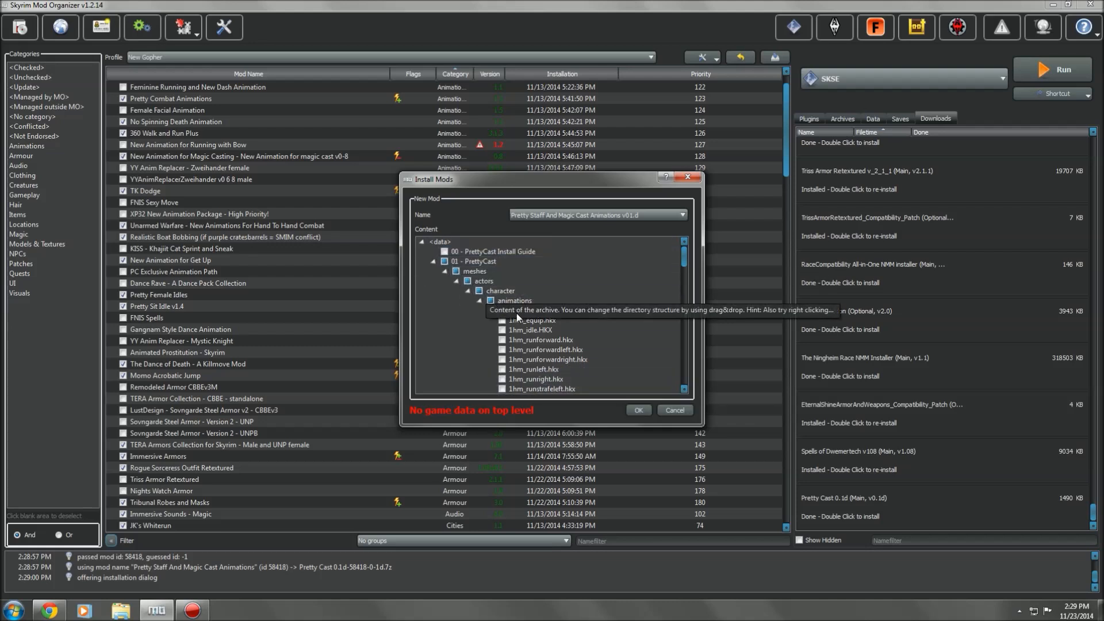
pyautogui.rightClick(467, 263)
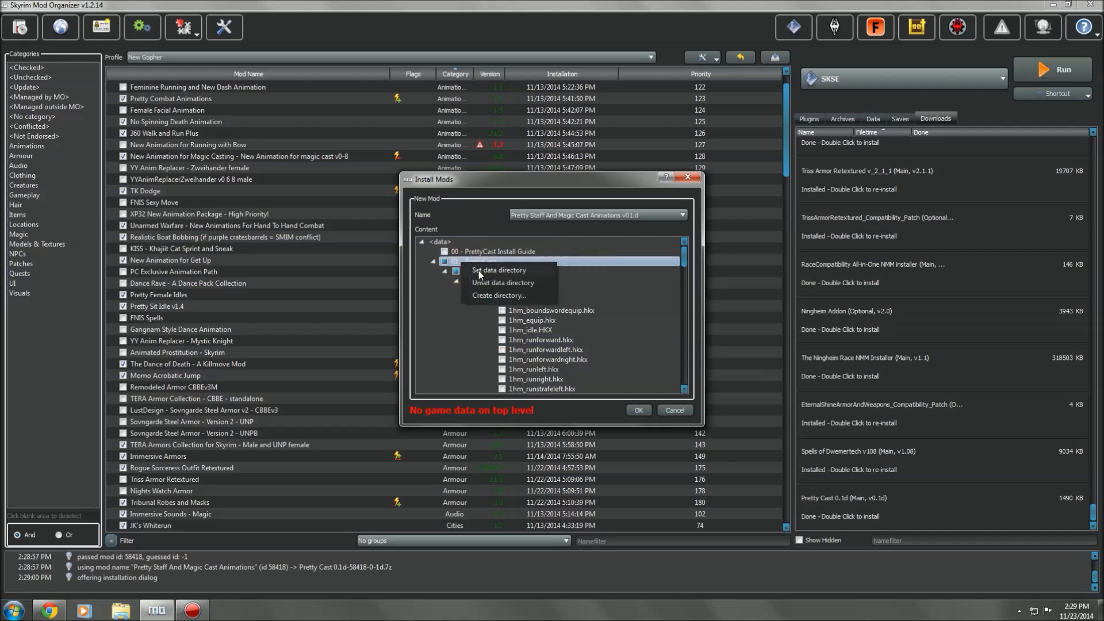
pyautogui.click(479, 273)
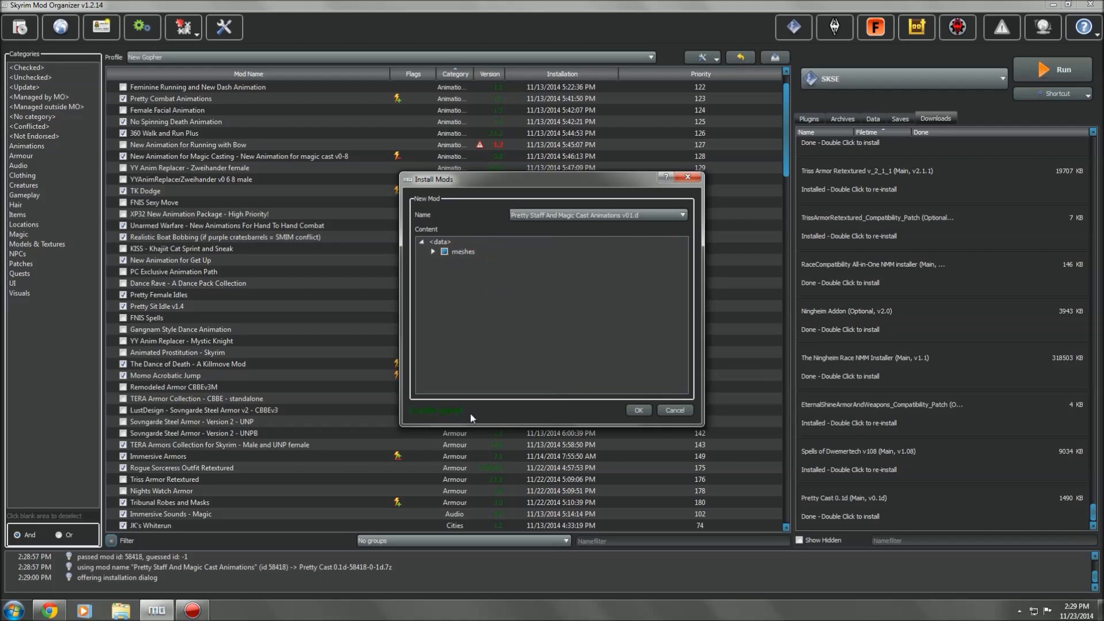
pyautogui.click(640, 411)
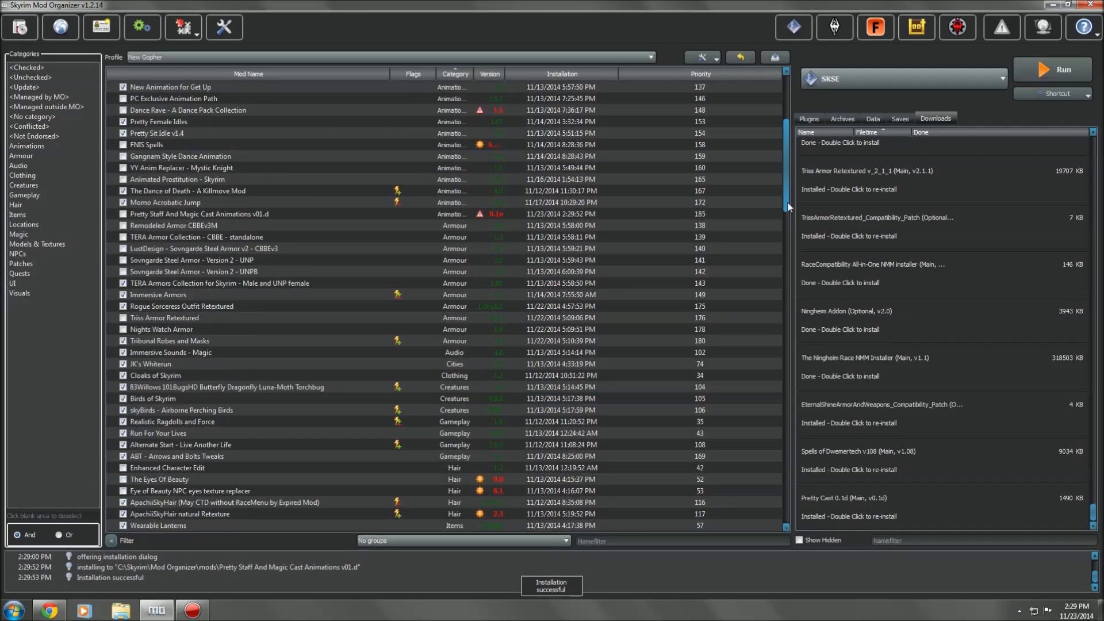
# - Look through the mod list, reversing its category order, to locate FNIS Animations 11-23-14 and Pretty Staff And Magic Cast Animations v01.d
pyautogui.moveTo(788, 204); pyautogui.dragTo(786, 530)
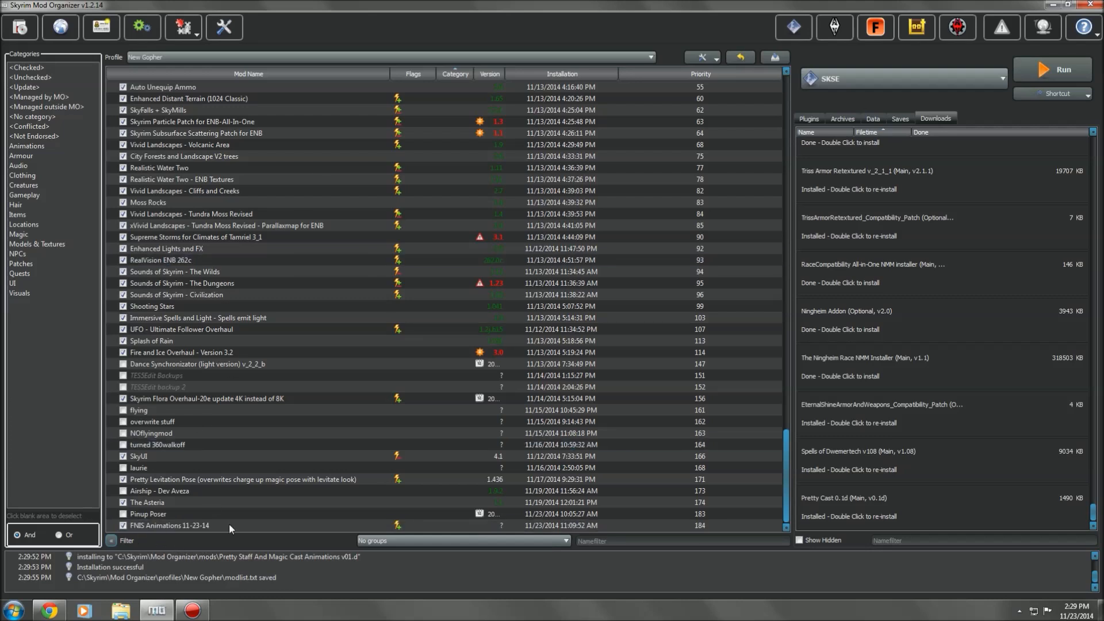
pyautogui.click(133, 524)
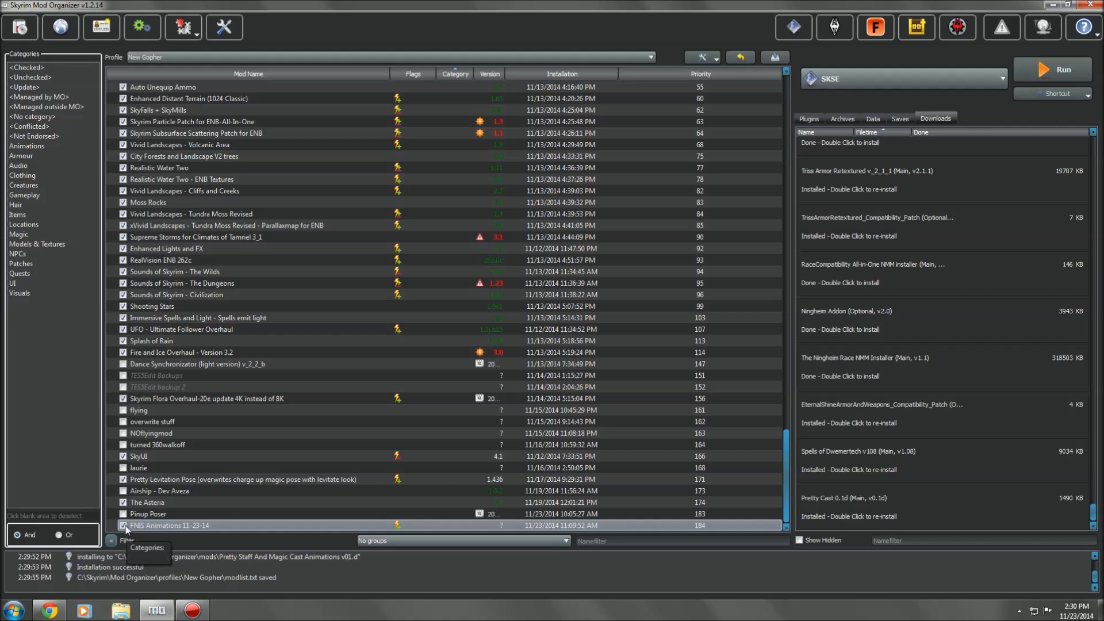
pyautogui.click(142, 514)
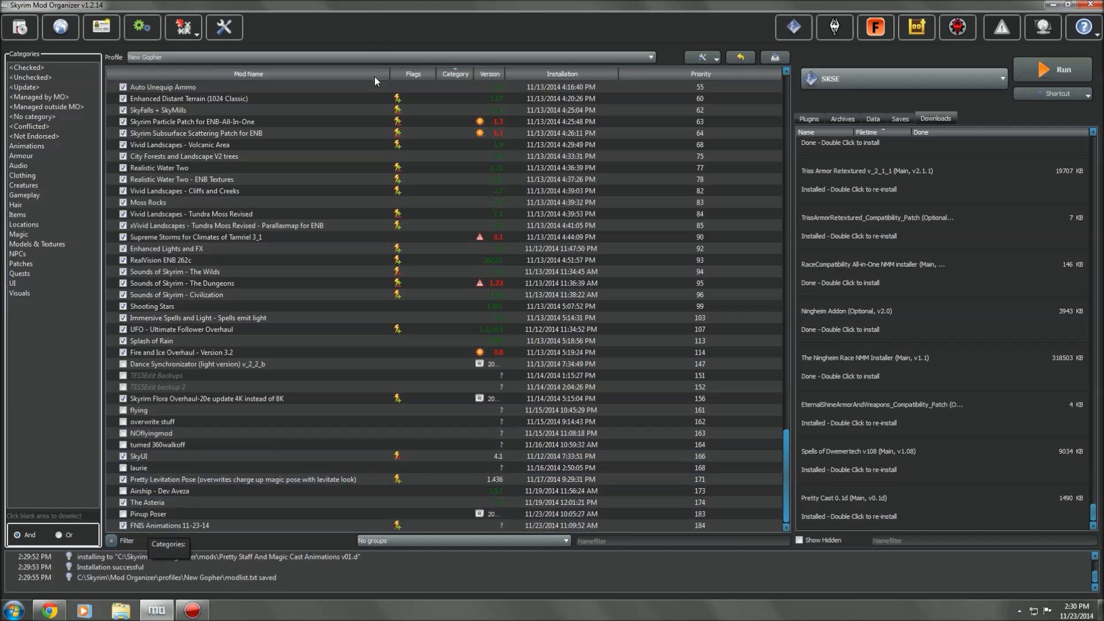
pyautogui.click(454, 74)
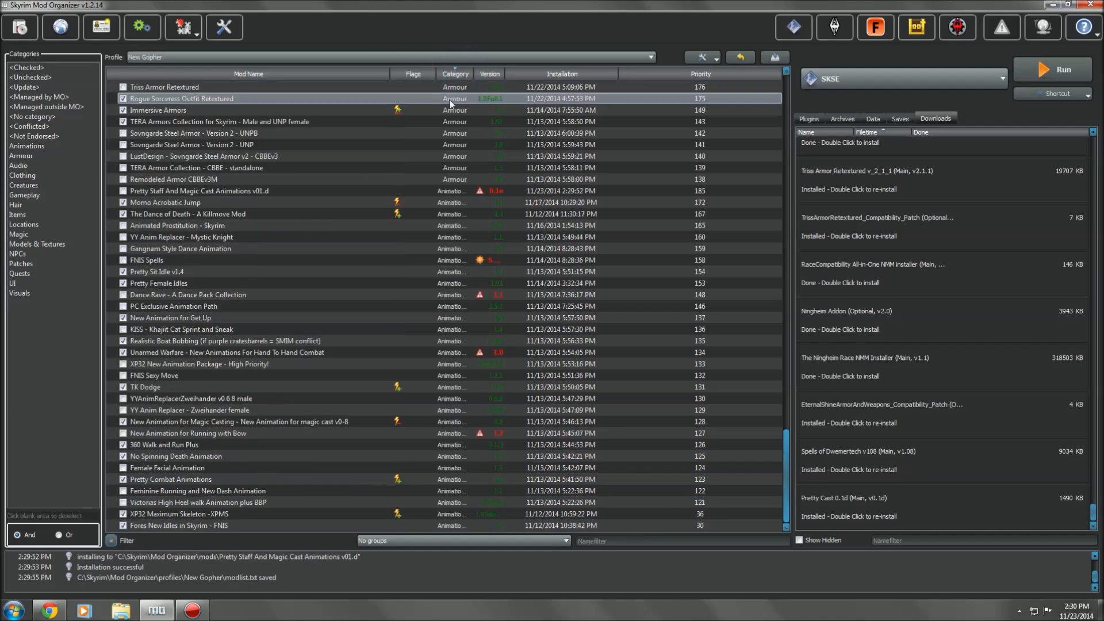
pyautogui.scroll(2, 451, 103)
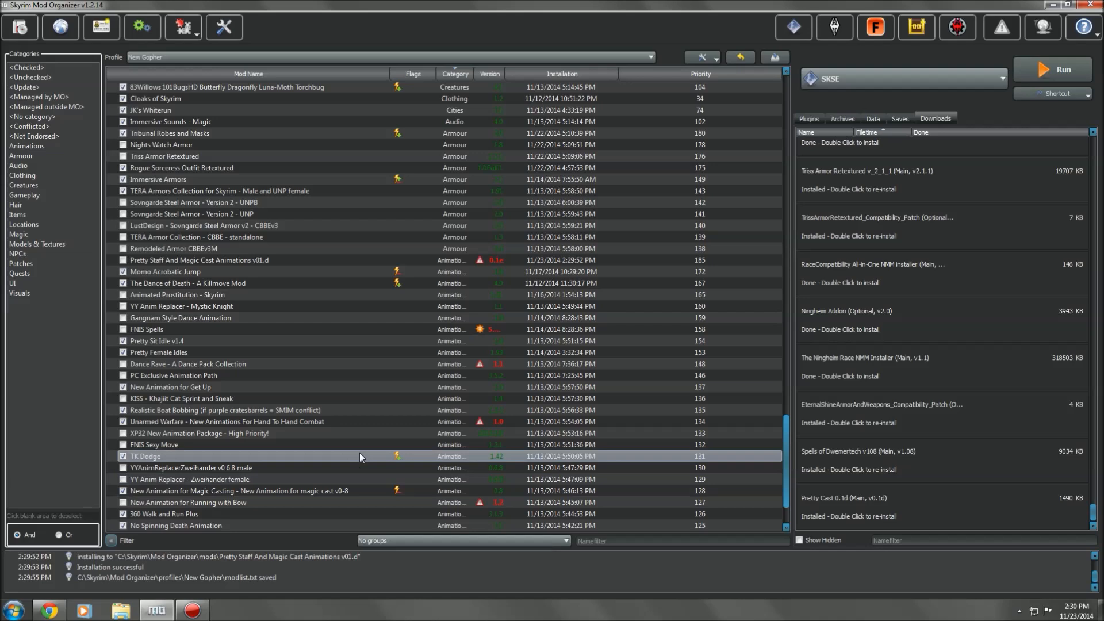
# - Sort the mod list by priority, then briefly enable Pretty Staff And Magic Cast Animations v01.d and disable it again
pyautogui.click(692, 73)
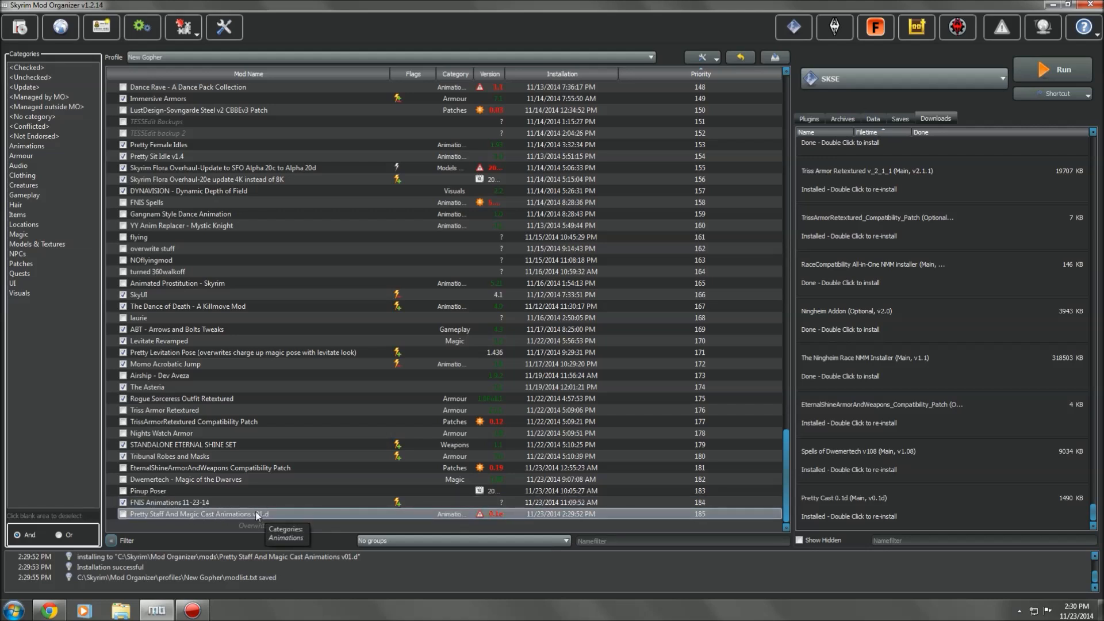
pyautogui.click(122, 514)
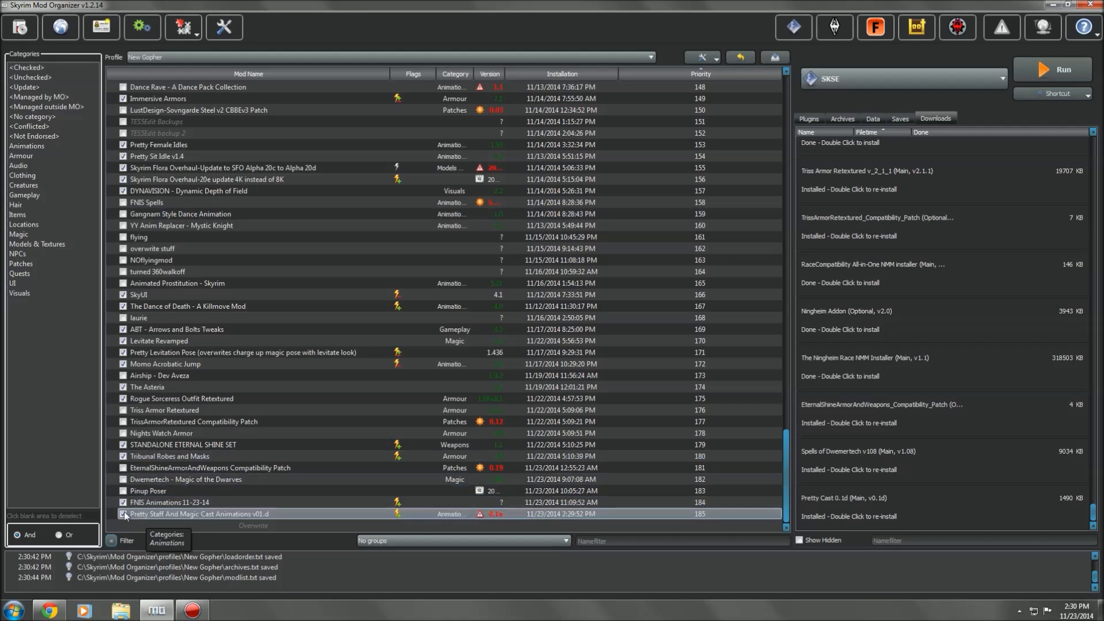
pyautogui.click(122, 515)
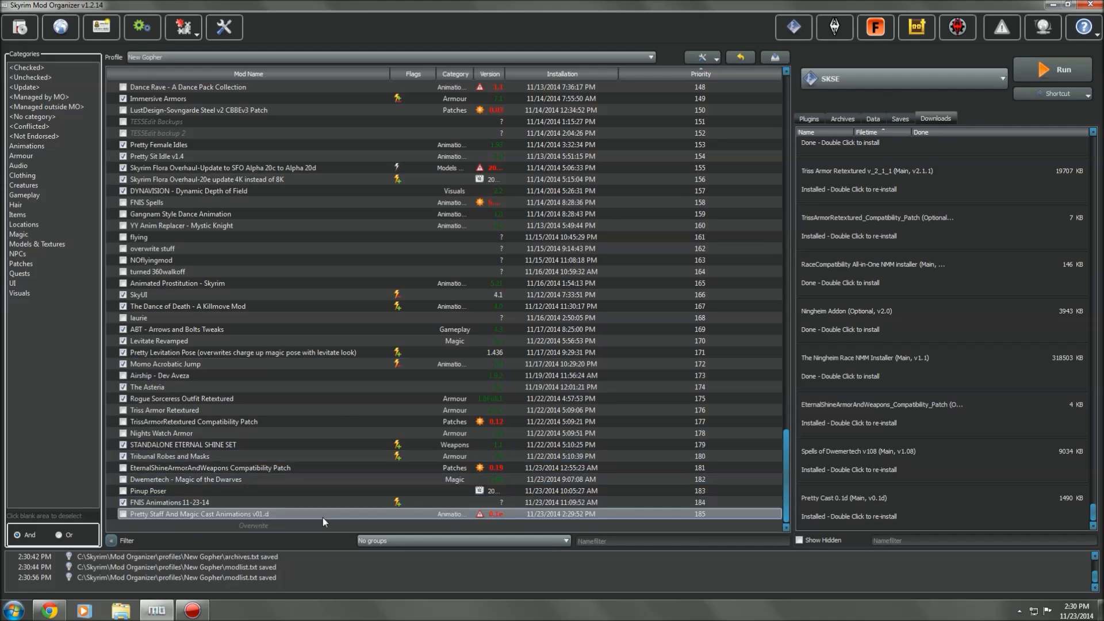
# - Switch to Chrome, review the Levitate Revamped, New Animation for Magic Casting, Pretty Staff and FNIS pages, and return to Mod Organizer
pyautogui.click(45, 615)
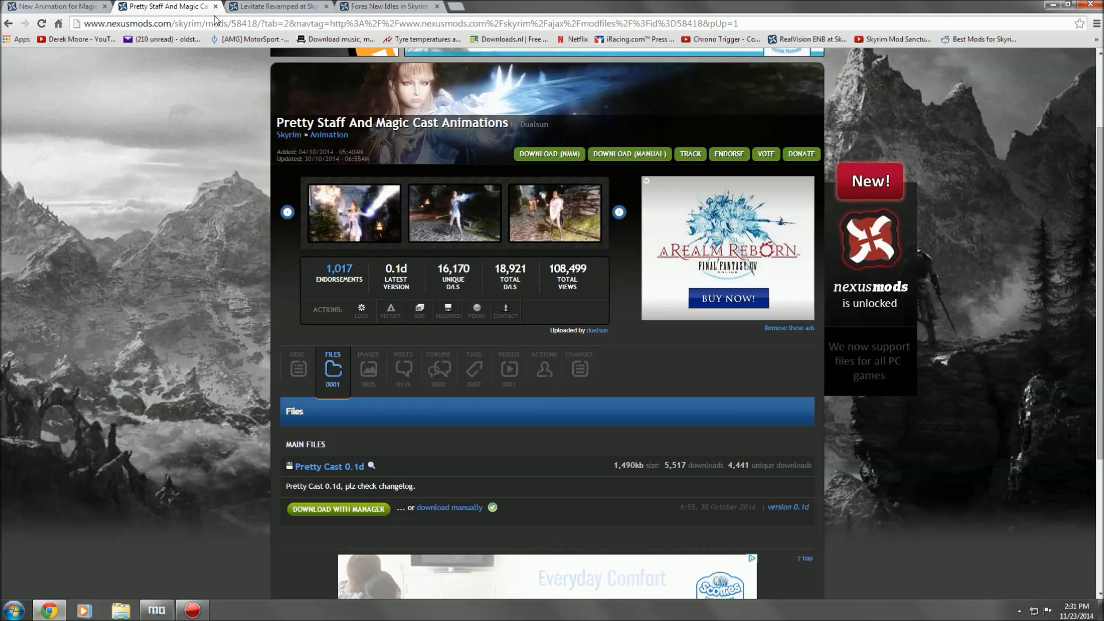
pyautogui.click(272, 7)
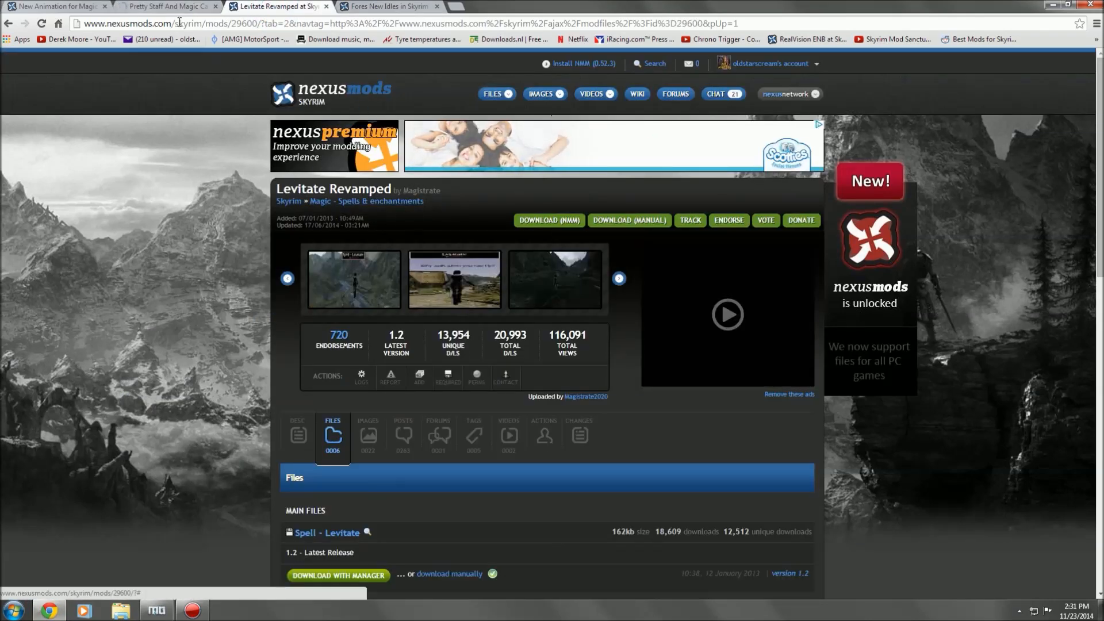
pyautogui.click(87, 8)
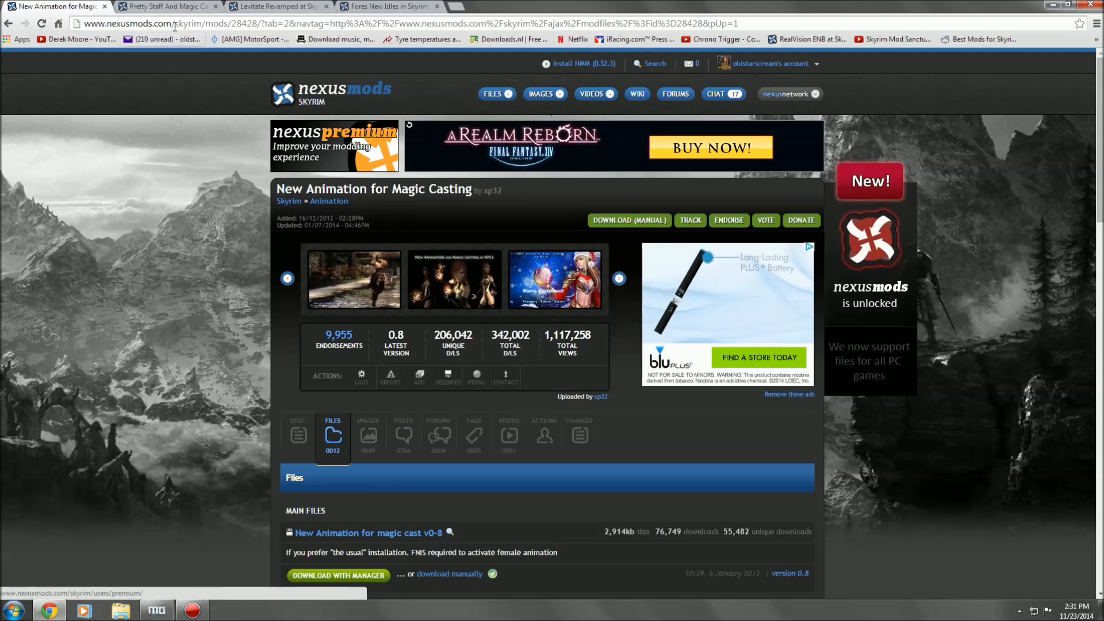
pyautogui.click(180, 7)
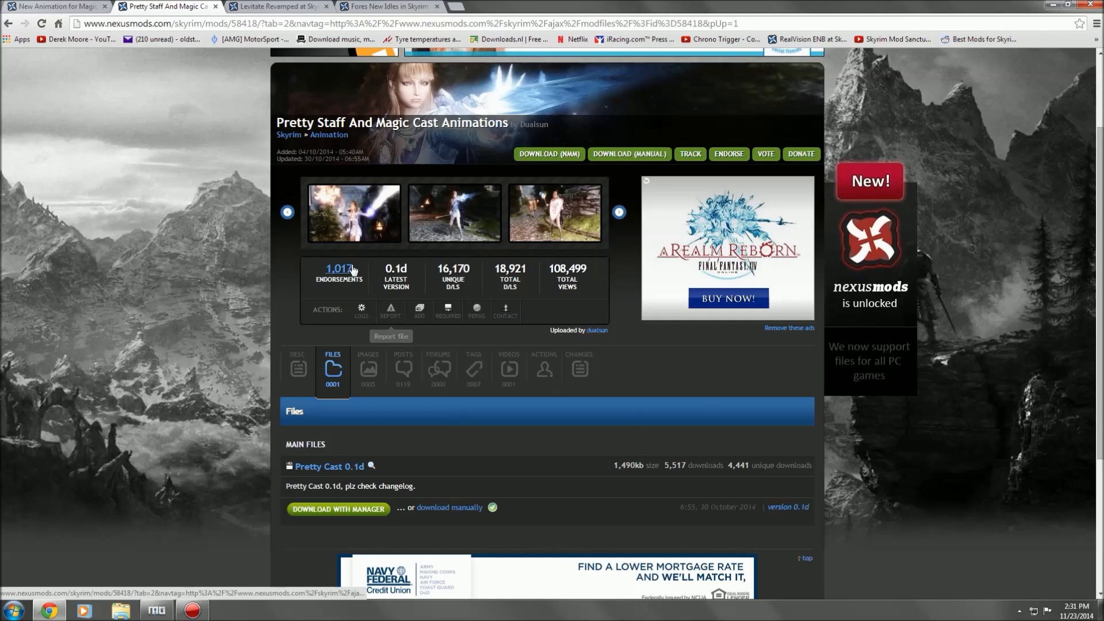
pyautogui.click(376, 7)
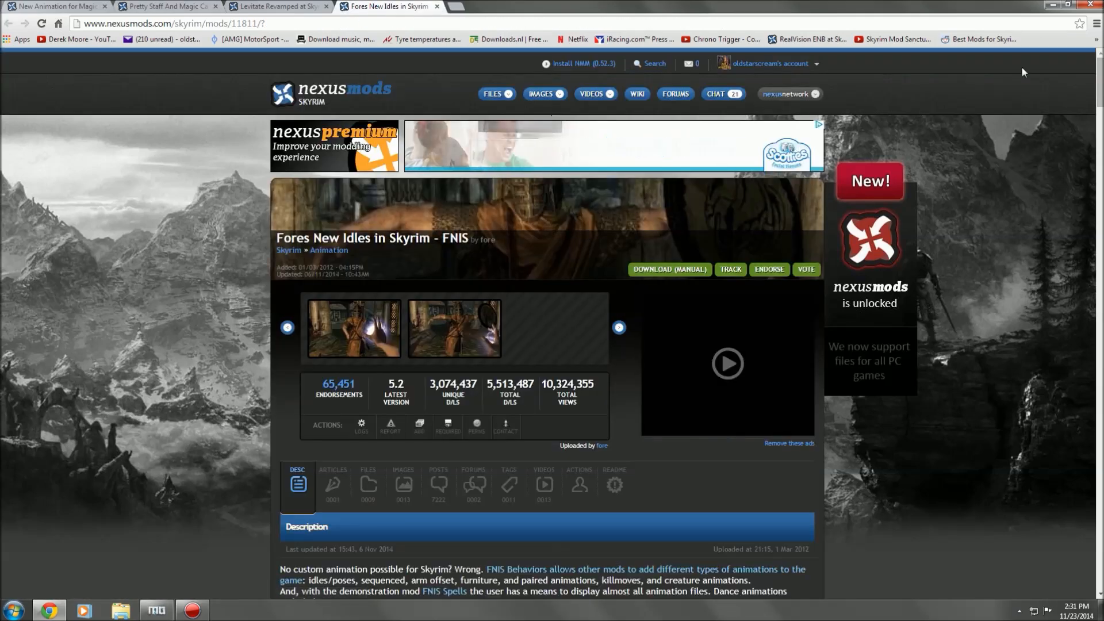
pyautogui.click(1052, 4)
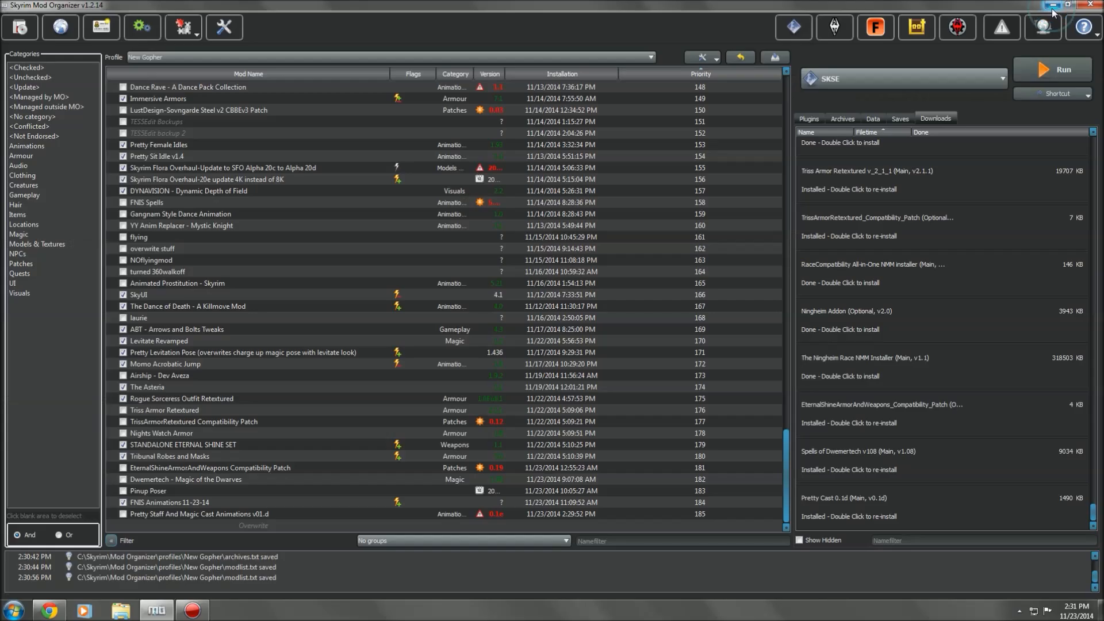
# - Update the FNIS behavior with the GENDER Specific Animations, SKELETON Arm Fix and xp32's Momo Acrobatic Jump patches enabled, and exit the generator
pyautogui.click(876, 23)
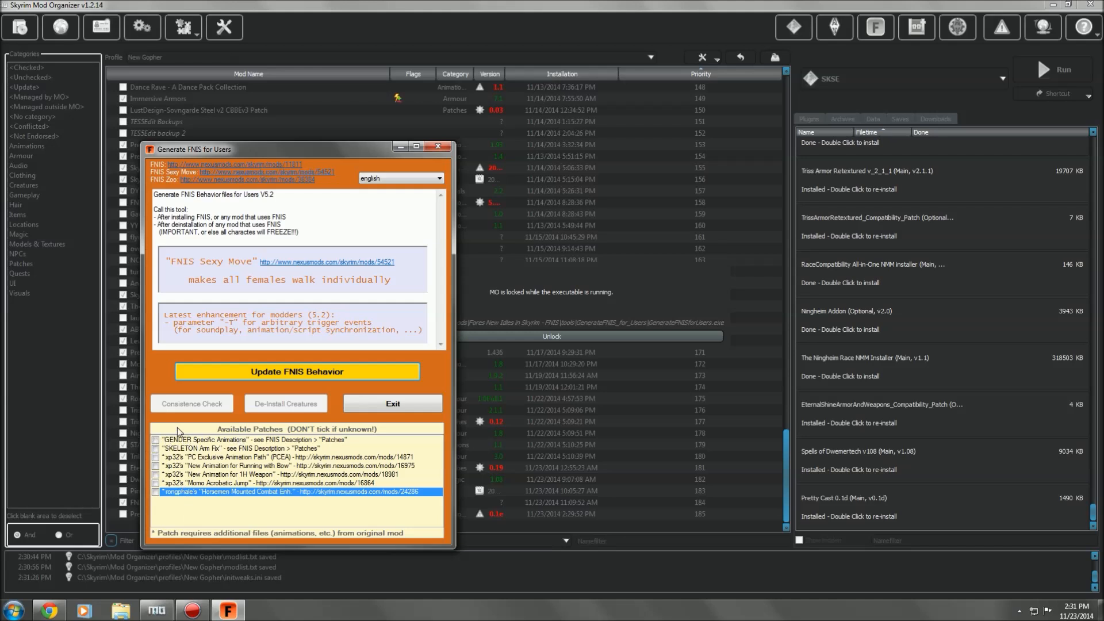
pyautogui.click(155, 440)
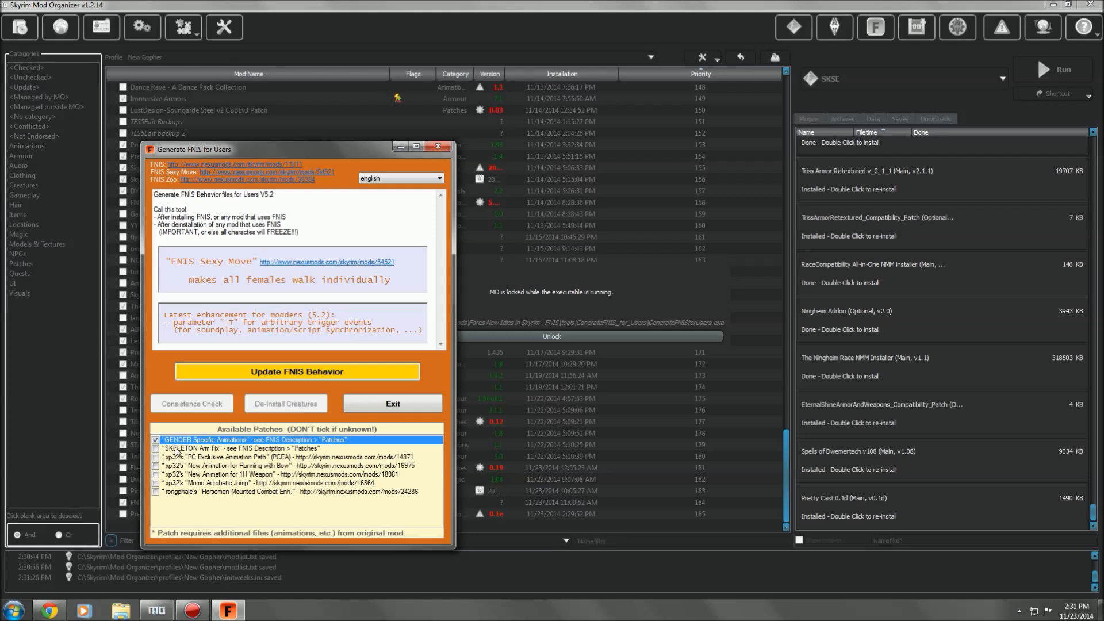
pyautogui.click(156, 448)
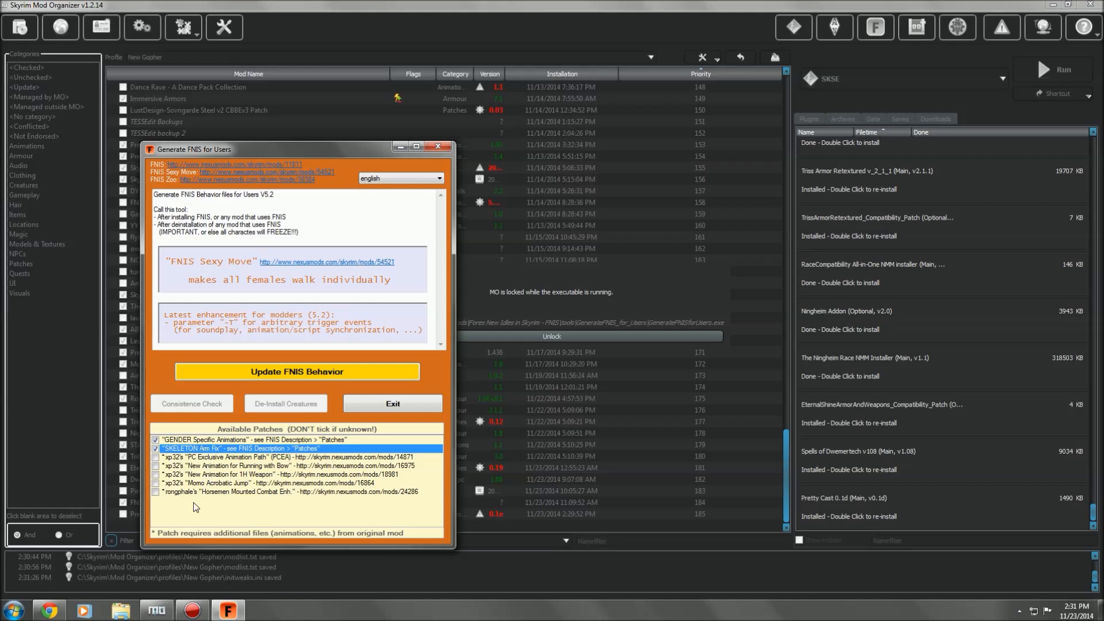
pyautogui.click(155, 483)
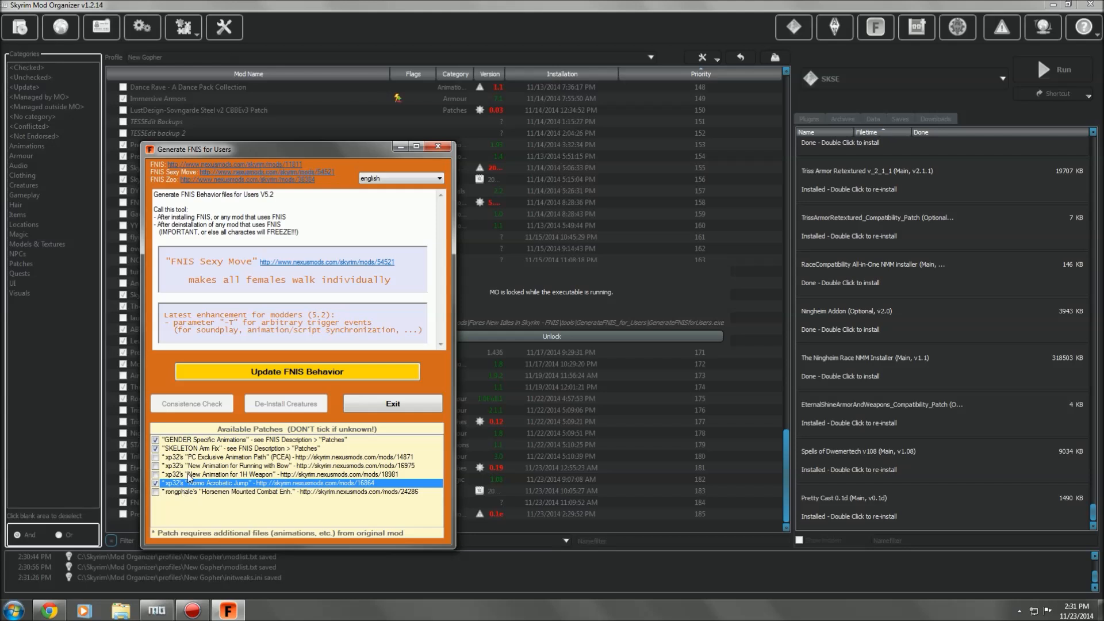
pyautogui.click(287, 372)
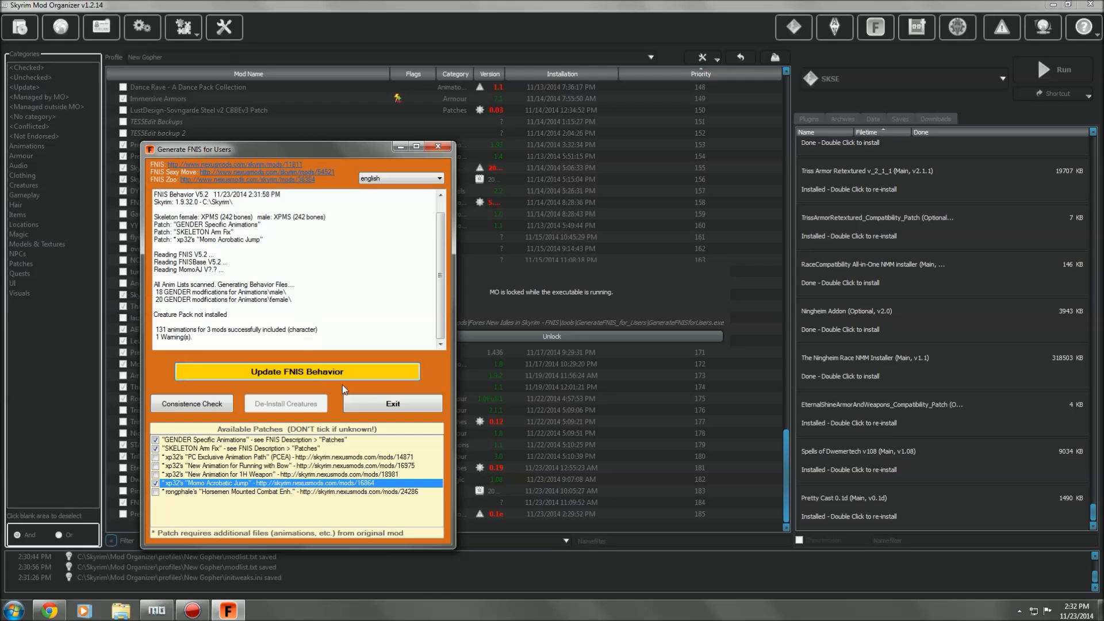
pyautogui.click(394, 405)
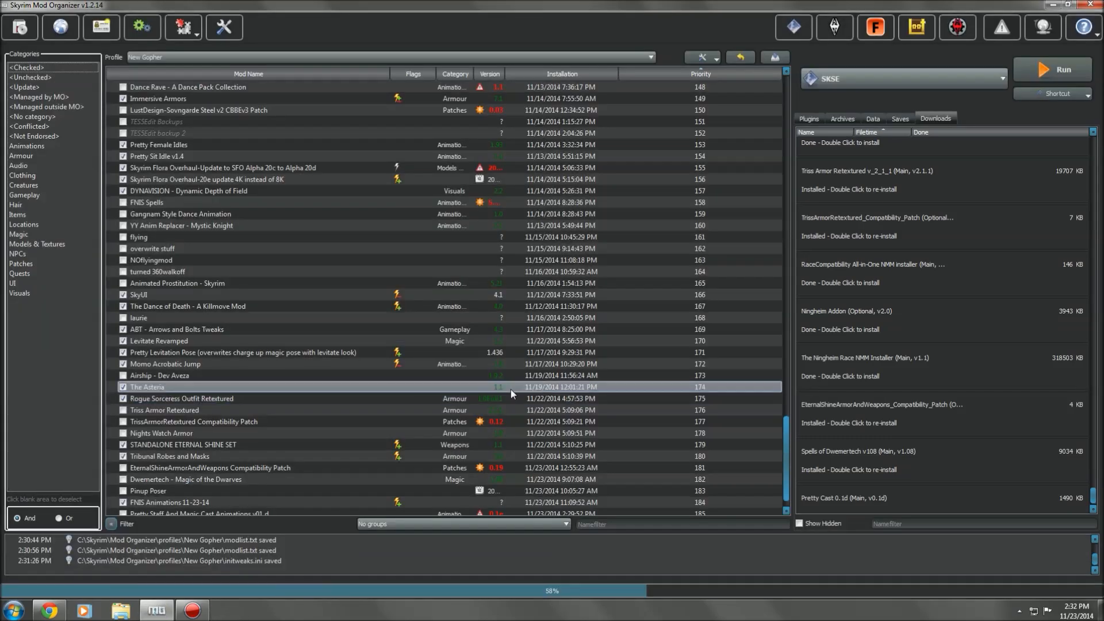
# - Review the reported problems and move all overwrite files into a new mod named FNIS animations
pyautogui.click(1001, 29)
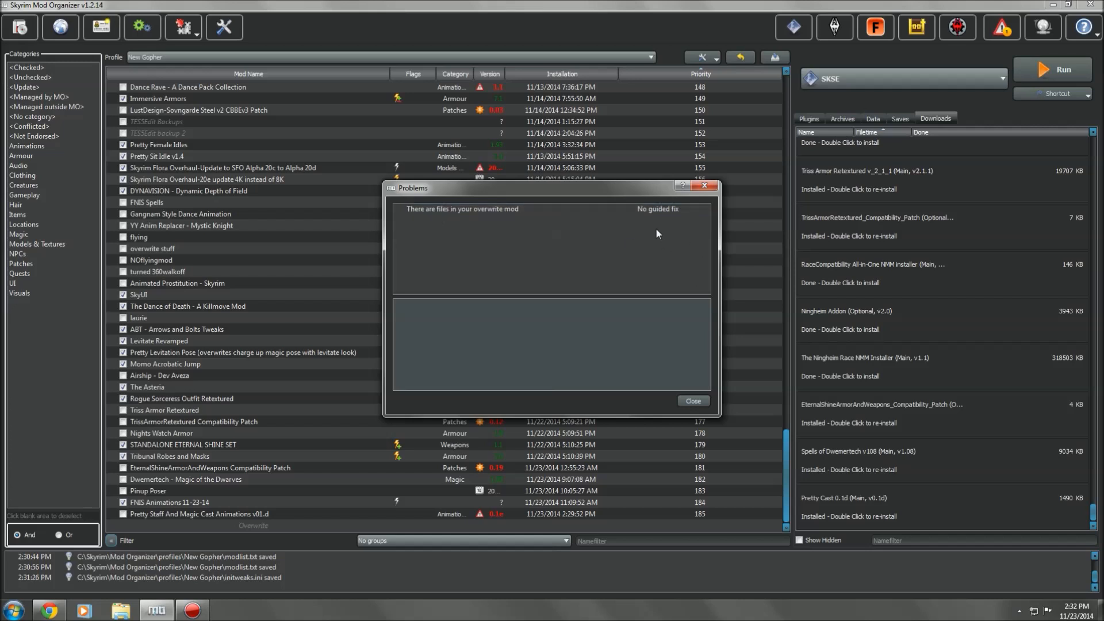
pyautogui.click(693, 401)
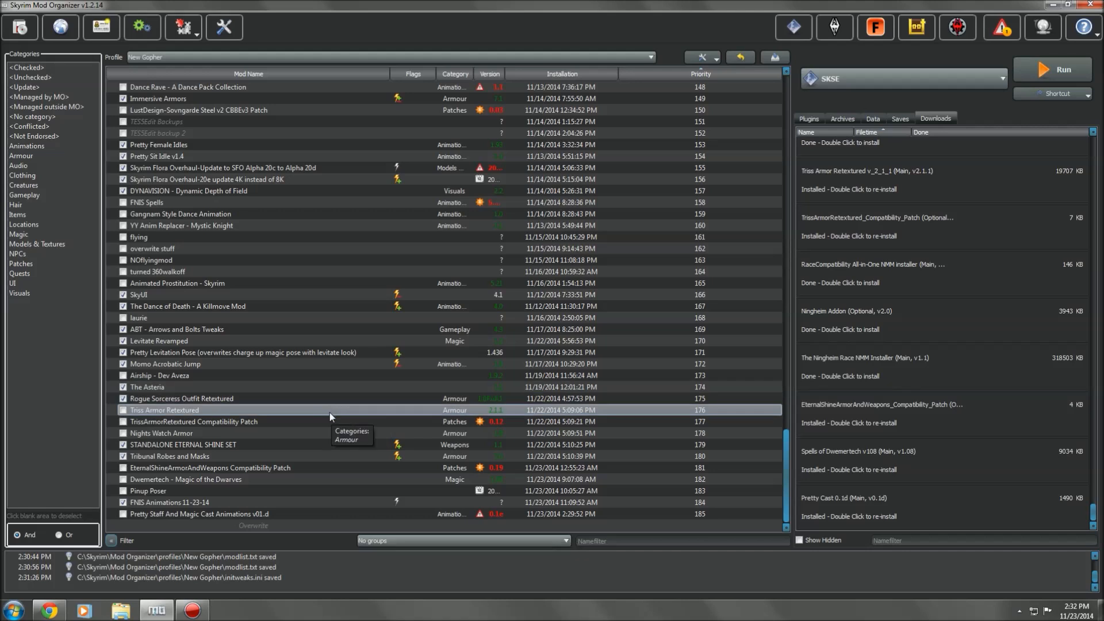
pyautogui.rightClick(251, 525)
pyautogui.click(268, 544)
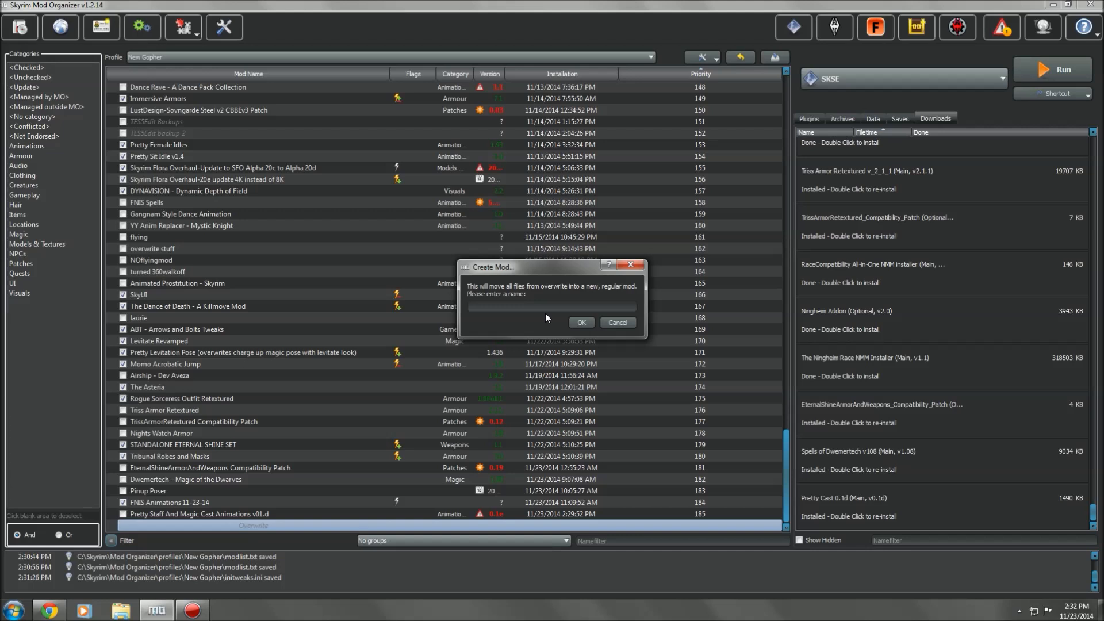
pyautogui.write('FNIS animations')
pyautogui.click(582, 323)
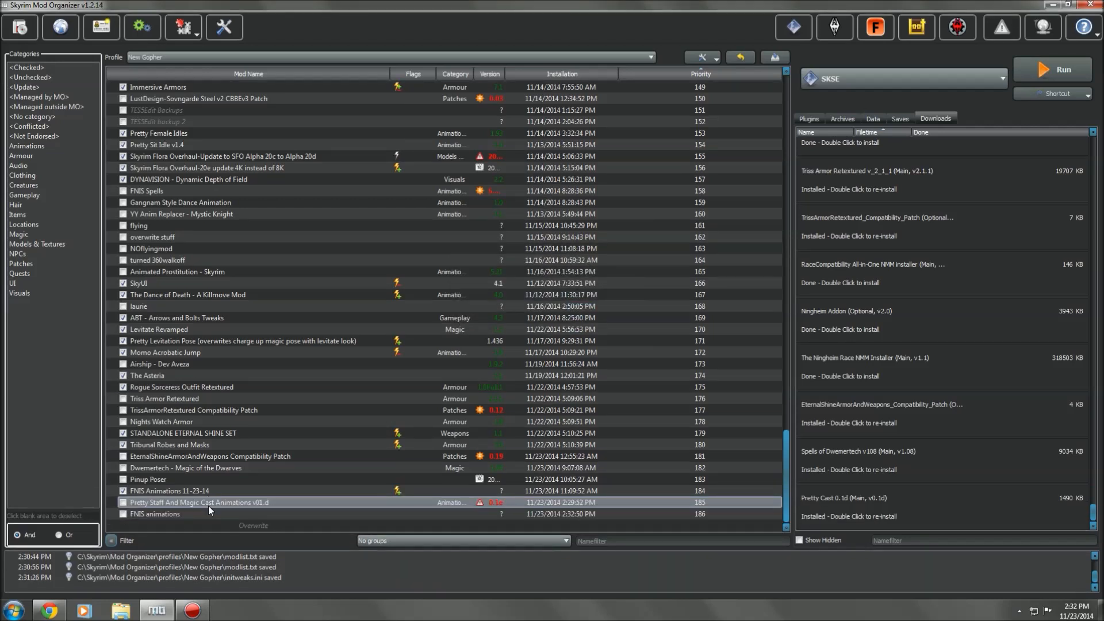
# - Briefly enable the FNIS animations and Pretty Staff And Magic Cast Animations v01.d mods, and disable both again
pyautogui.click(123, 514)
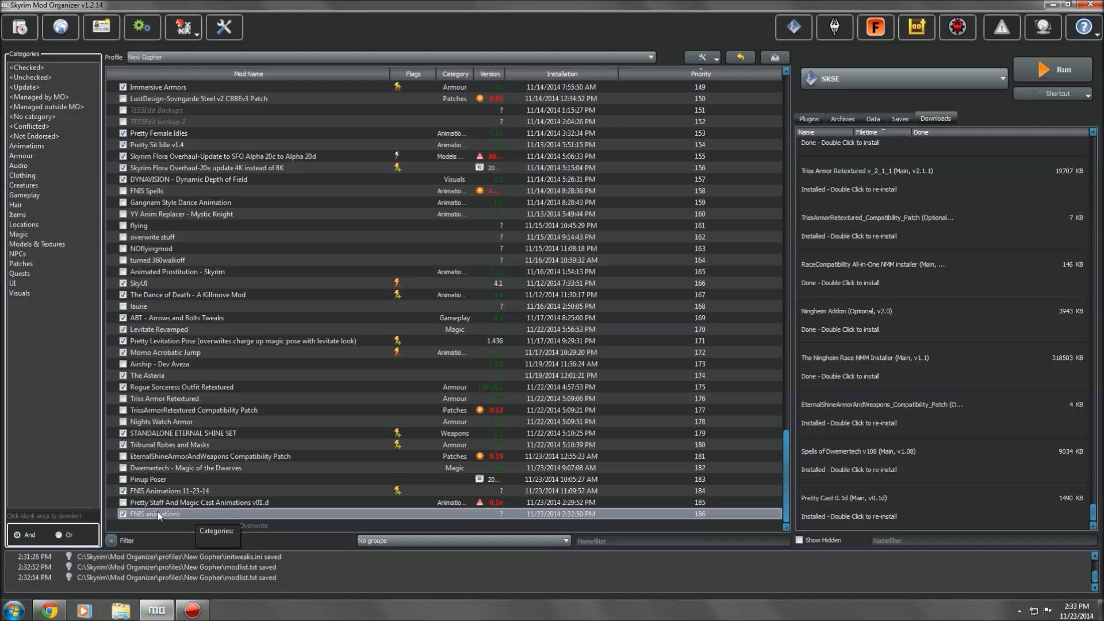
pyautogui.click(123, 502)
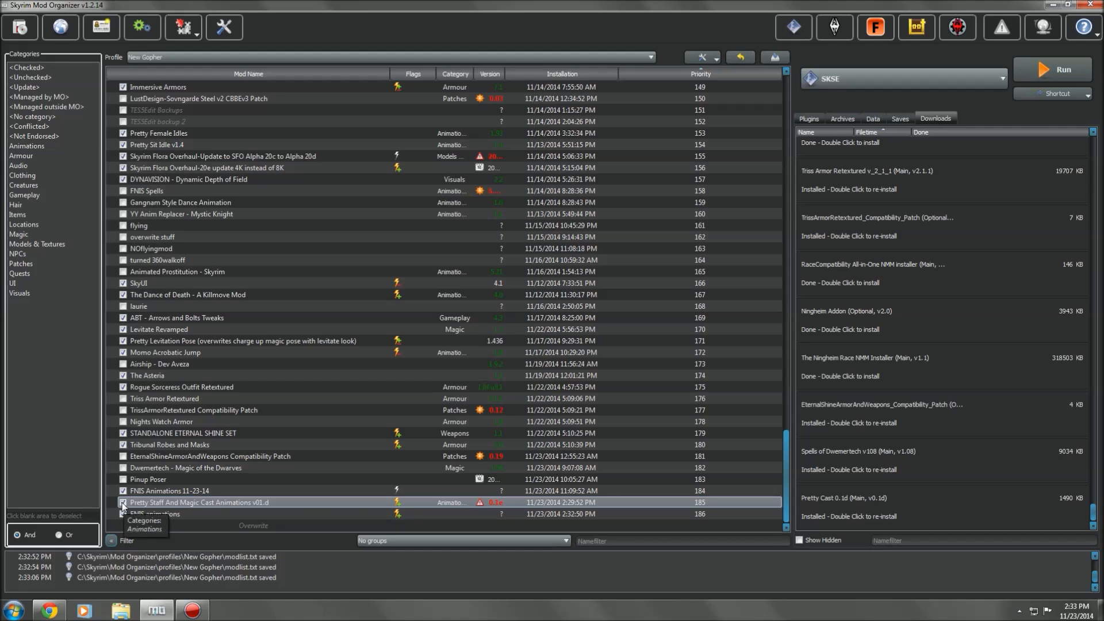
pyautogui.click(133, 513)
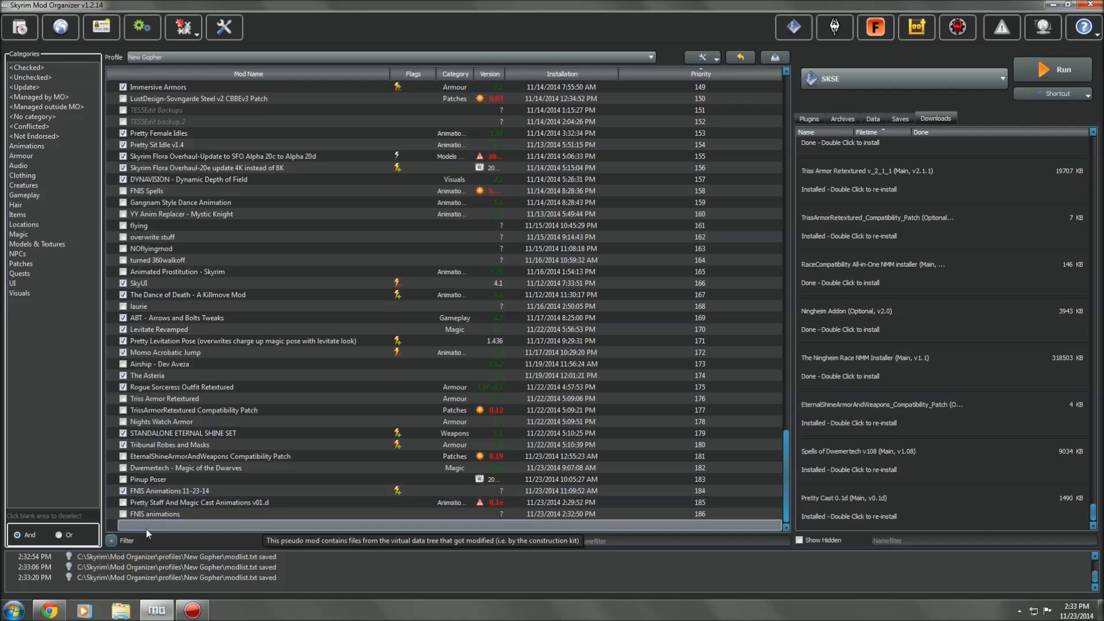
pyautogui.rightClick(241, 525)
pyautogui.click(196, 524)
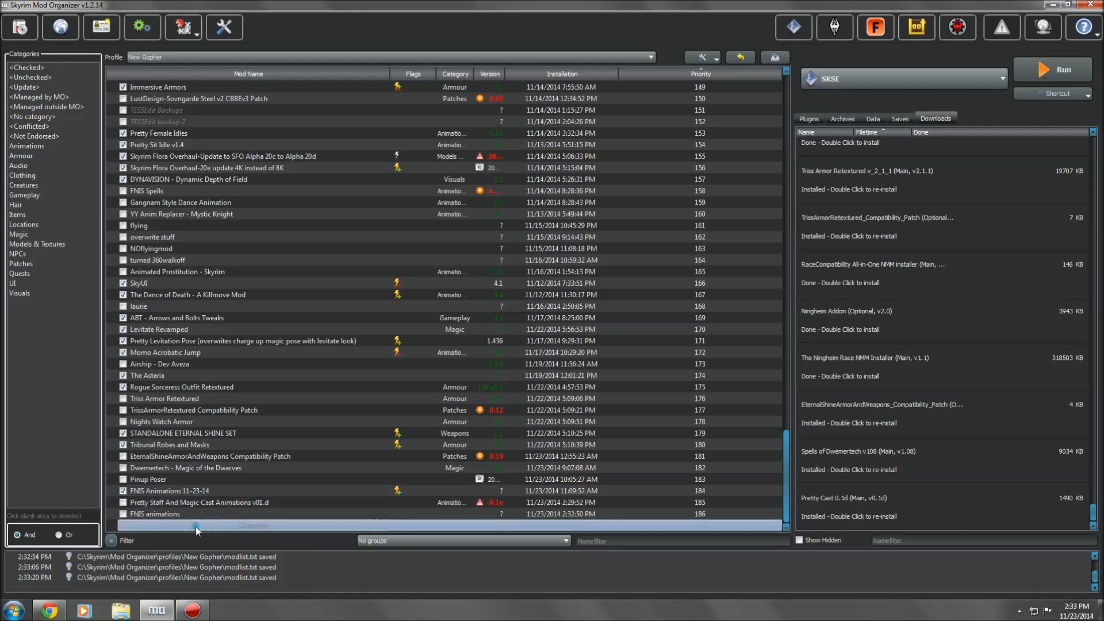
pyautogui.click(134, 513)
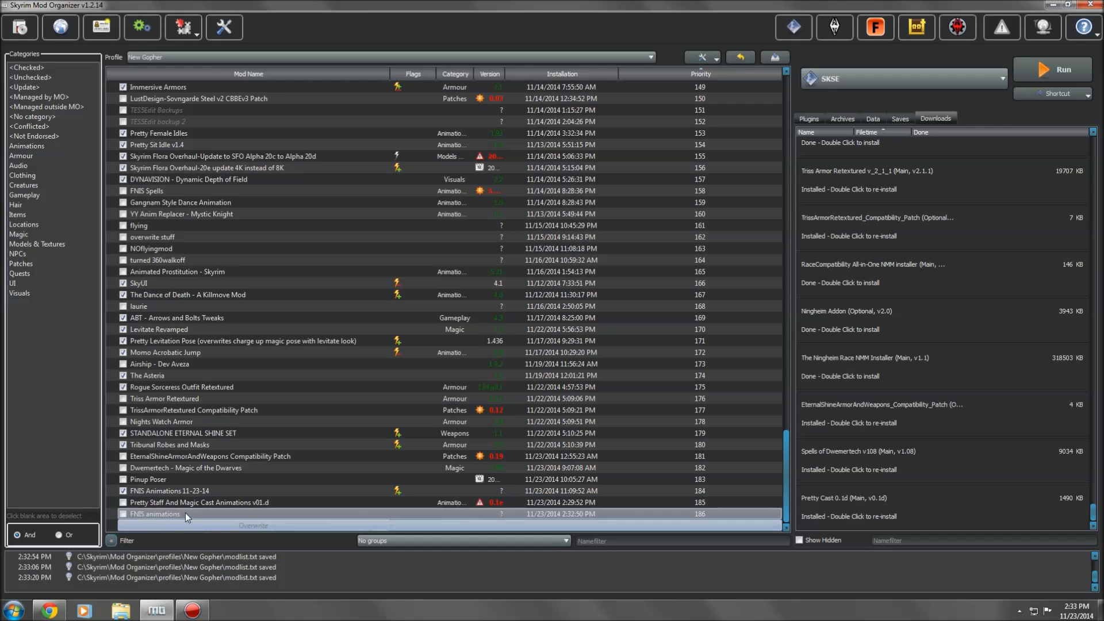
pyautogui.click(137, 521)
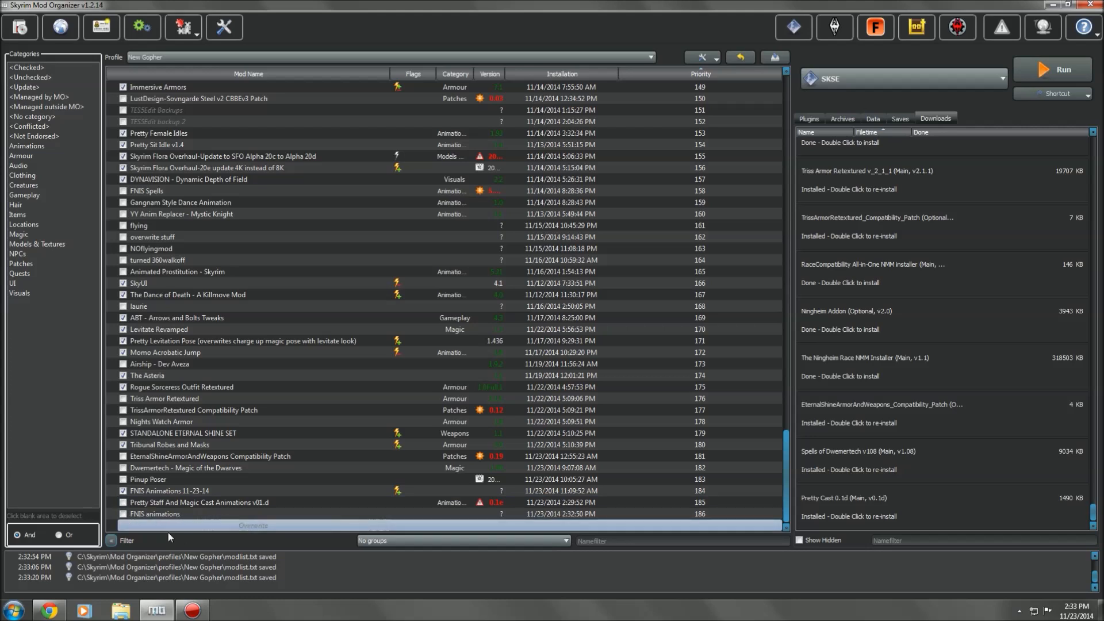
pyautogui.click(199, 510)
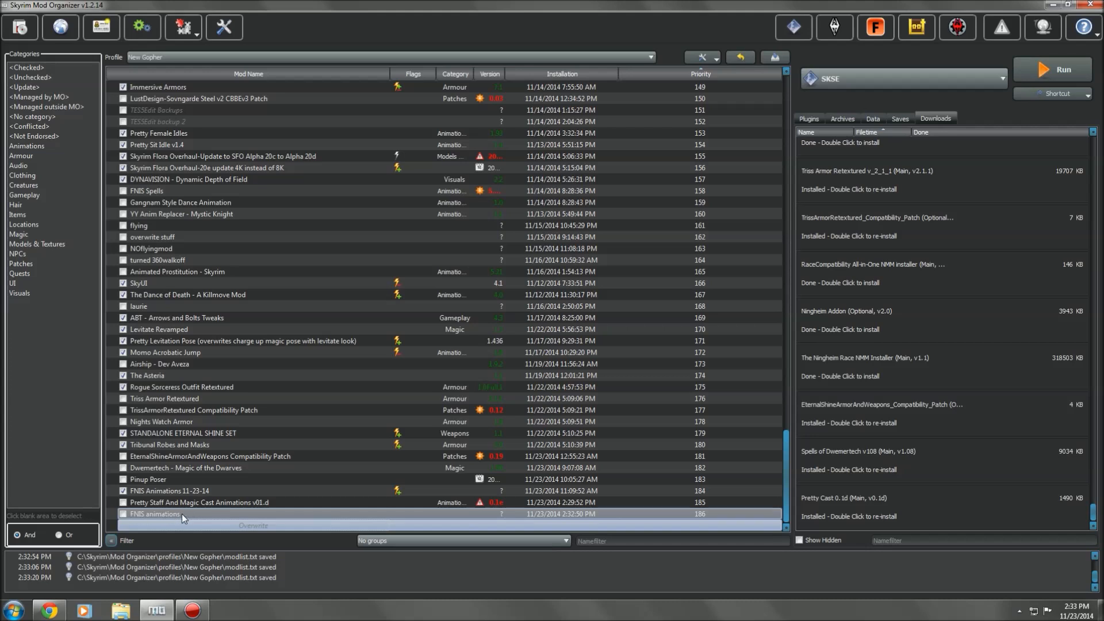
pyautogui.click(178, 520)
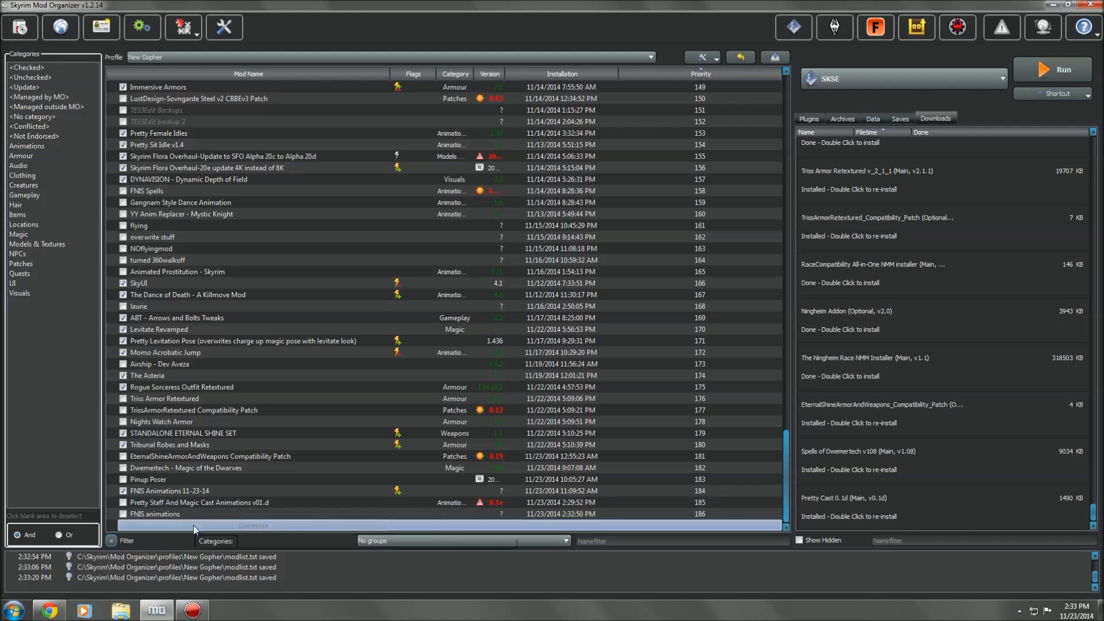
pyautogui.rightClick(151, 513)
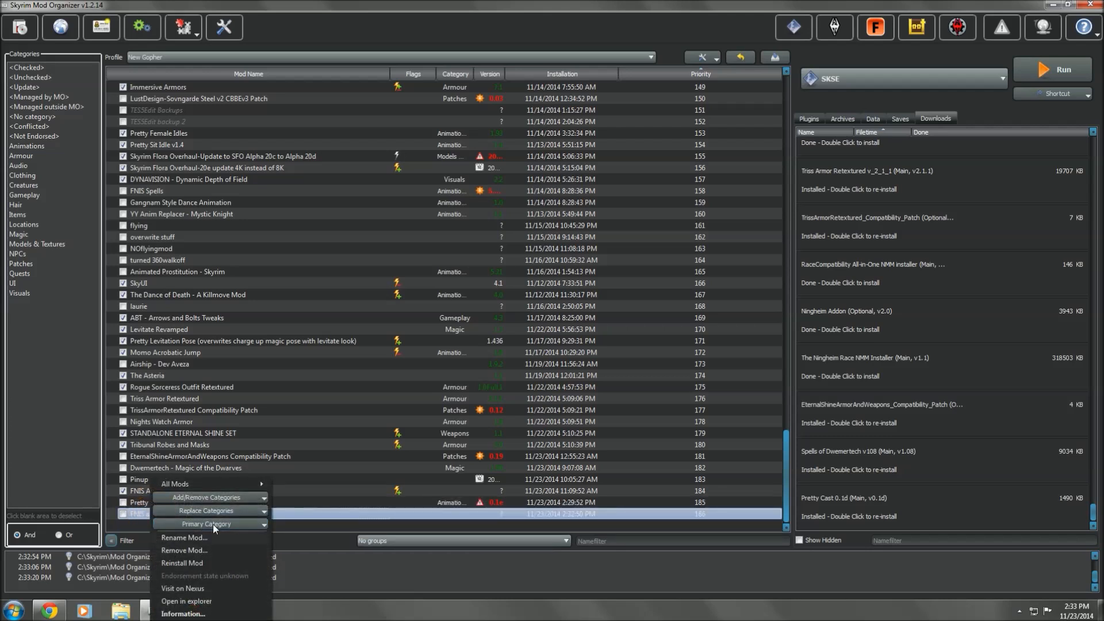
pyautogui.click(308, 515)
pyautogui.click(152, 514)
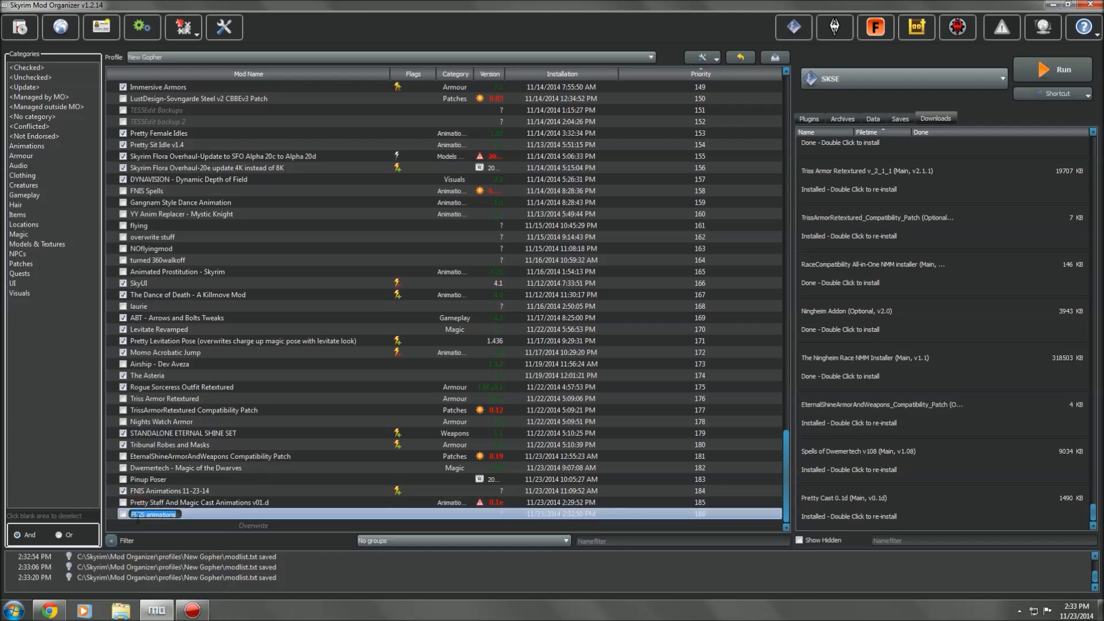
pyautogui.press('Return')
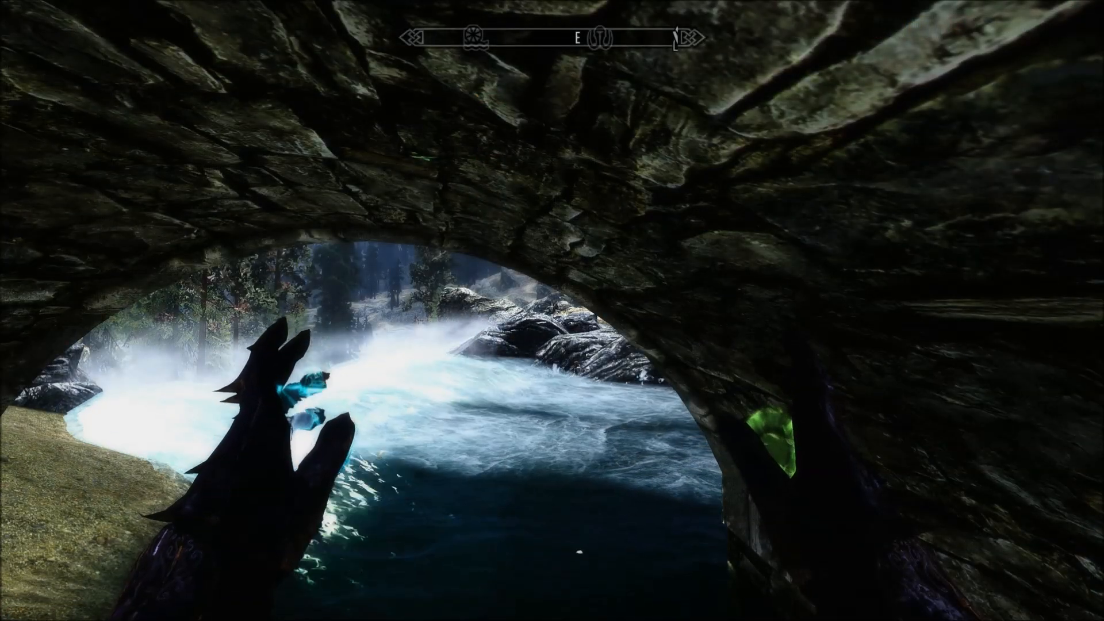
pyautogui.press('q')
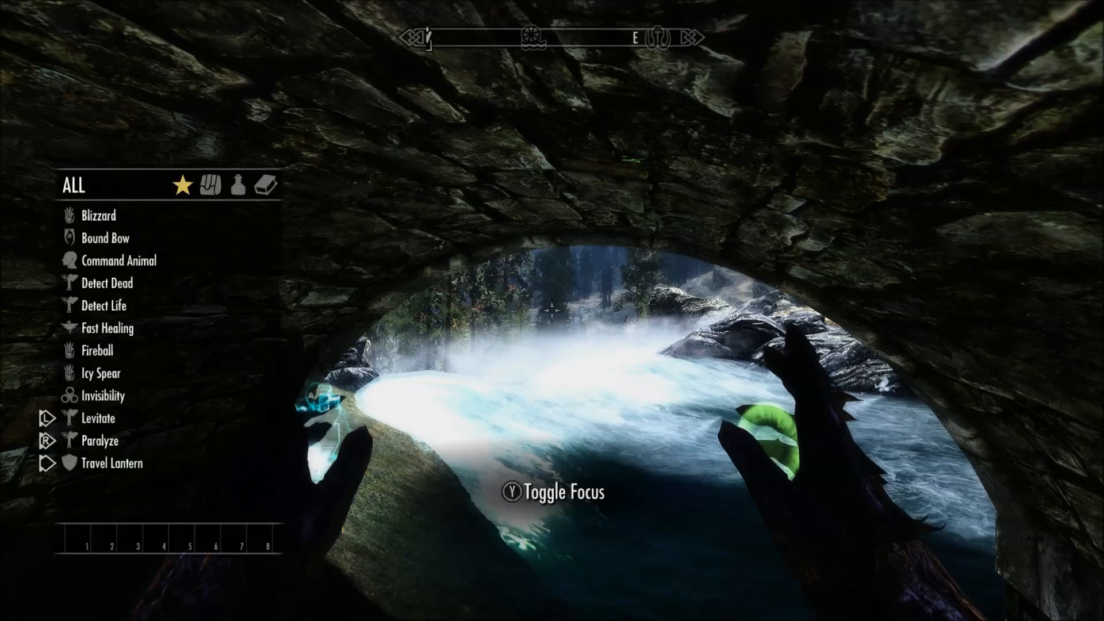
pyautogui.press('Down')
pyautogui.press('Down')
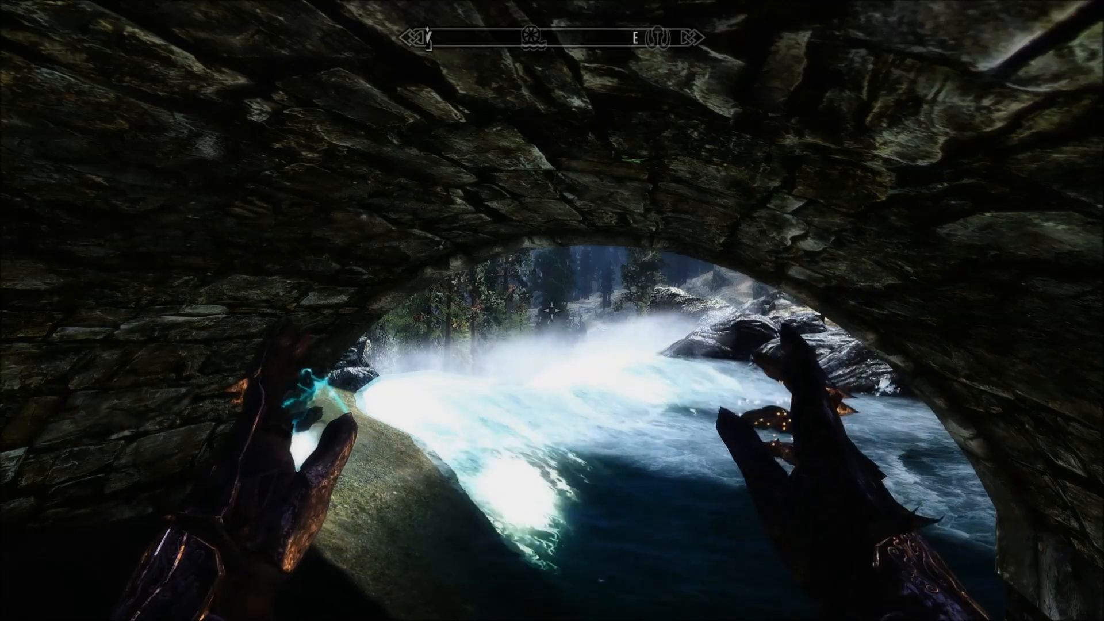
pyautogui.press('w')
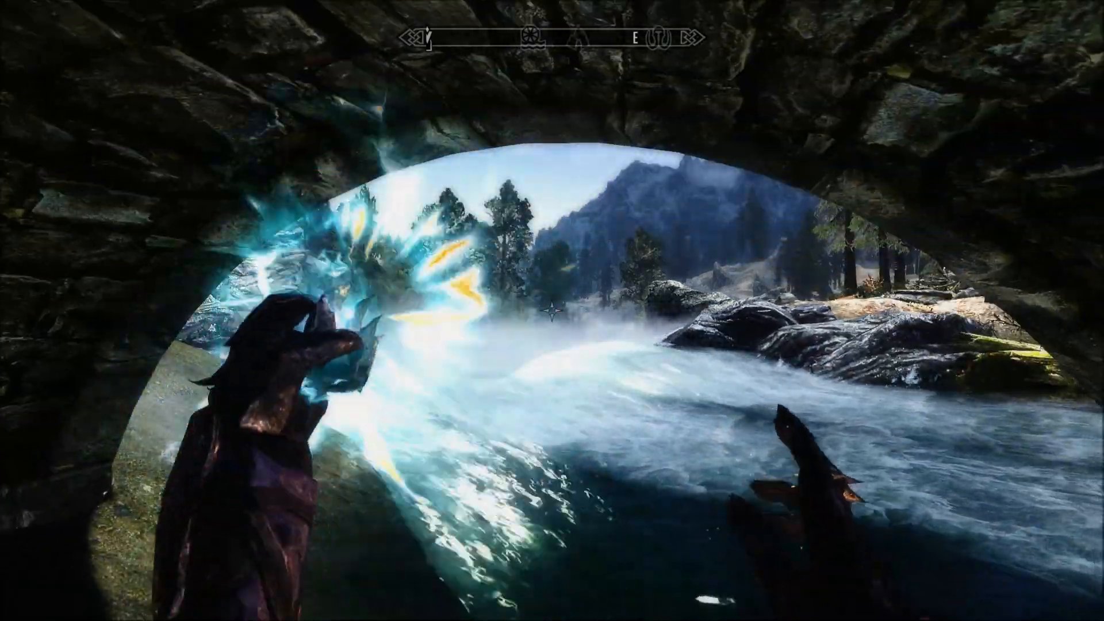
pyautogui.press('f')
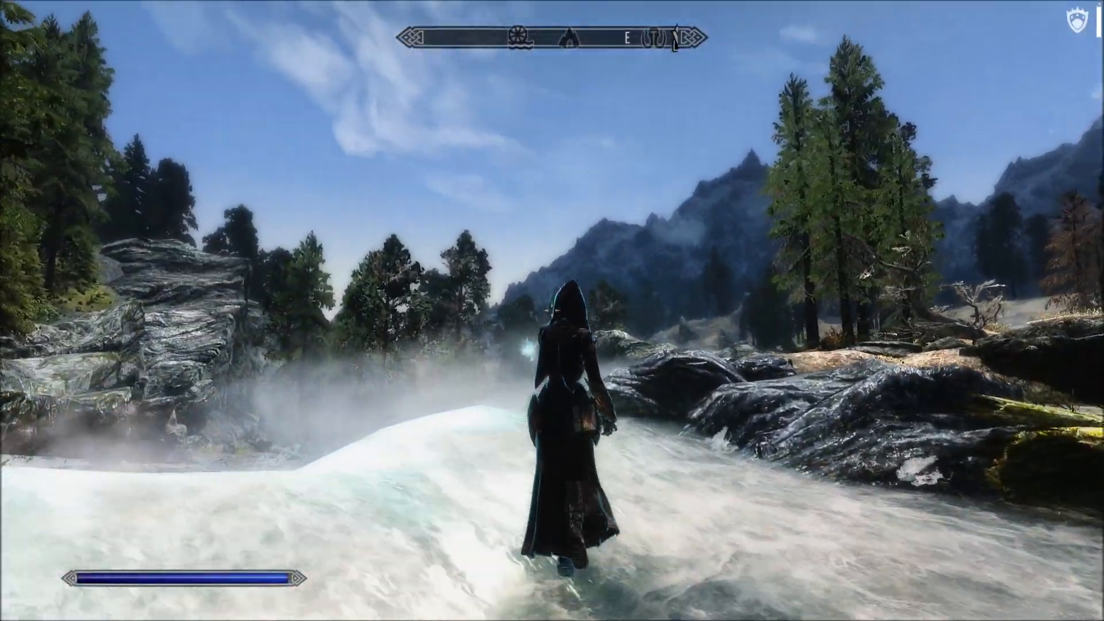
pyautogui.press('w')
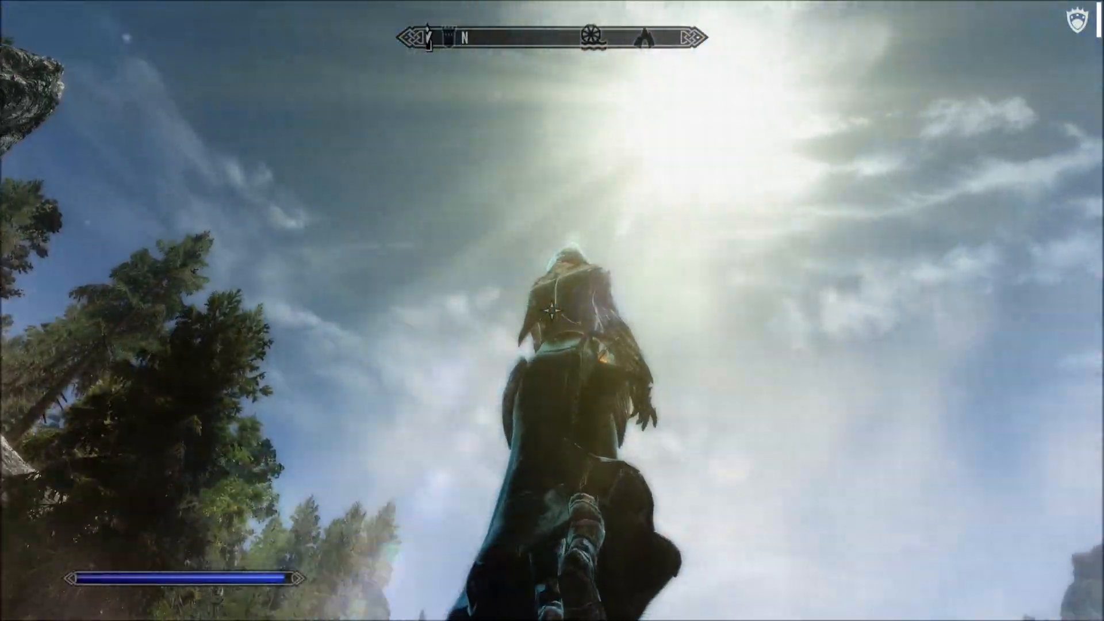
pyautogui.press('w')
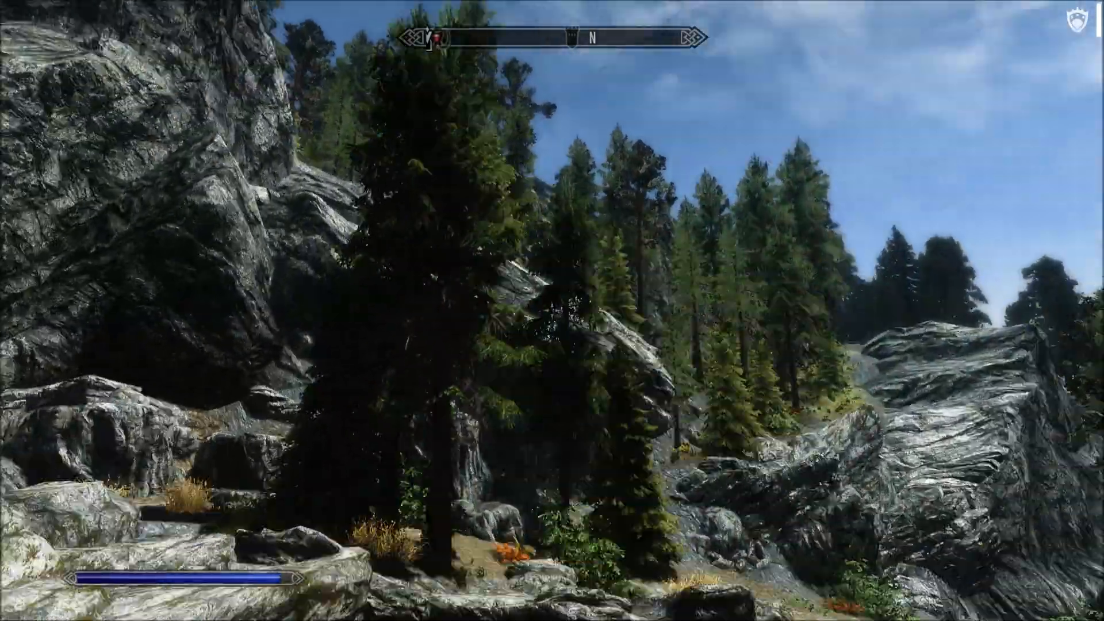
pyautogui.press('w')
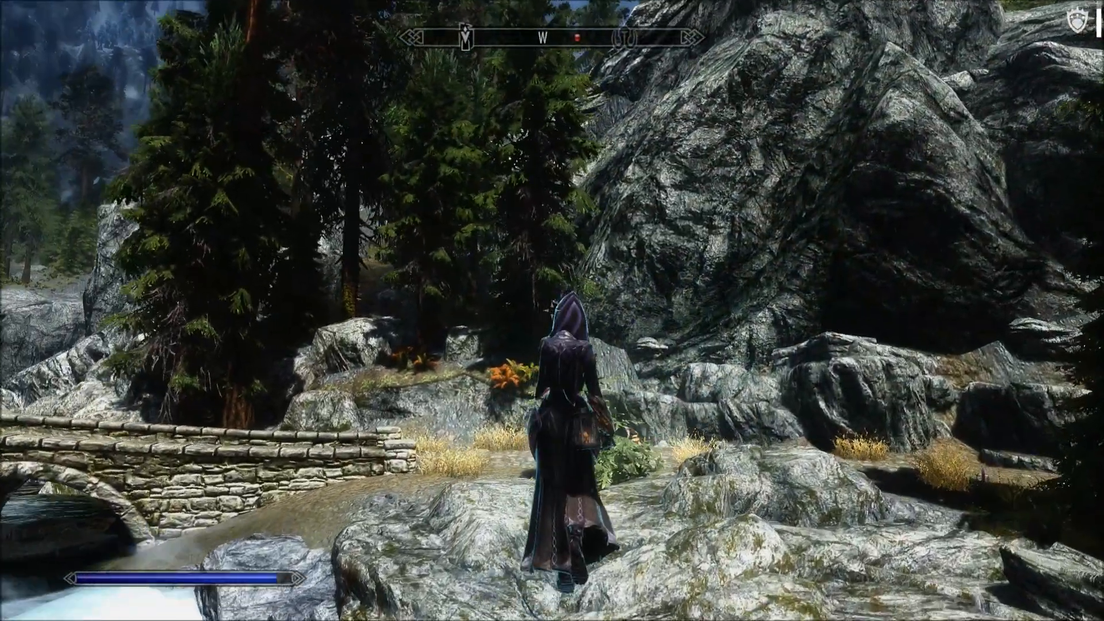
pyautogui.press('w')
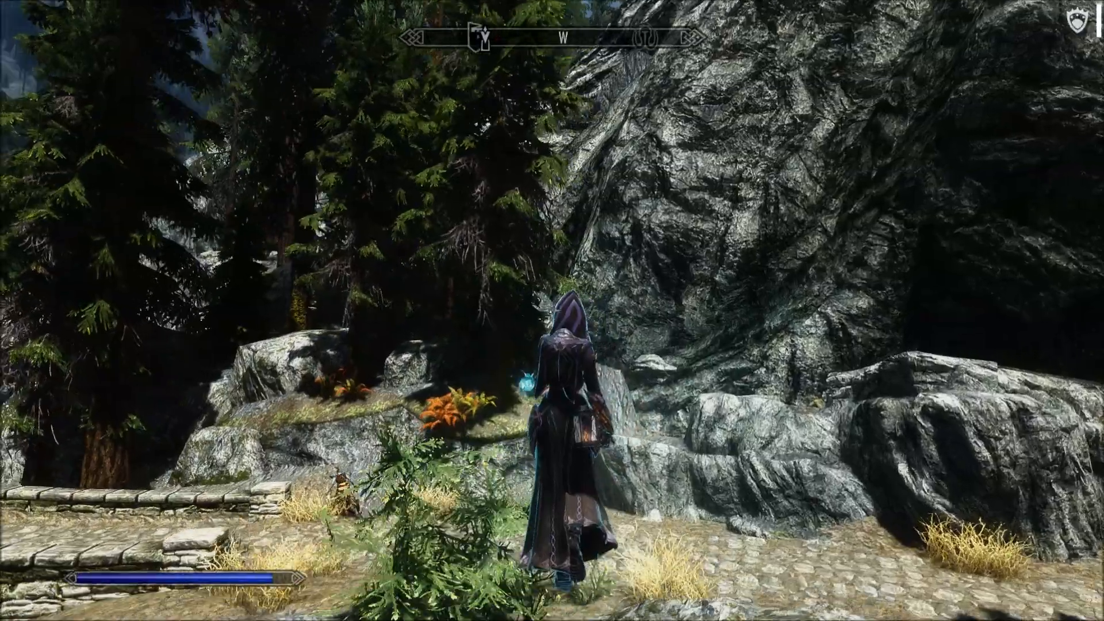
pyautogui.press('w')
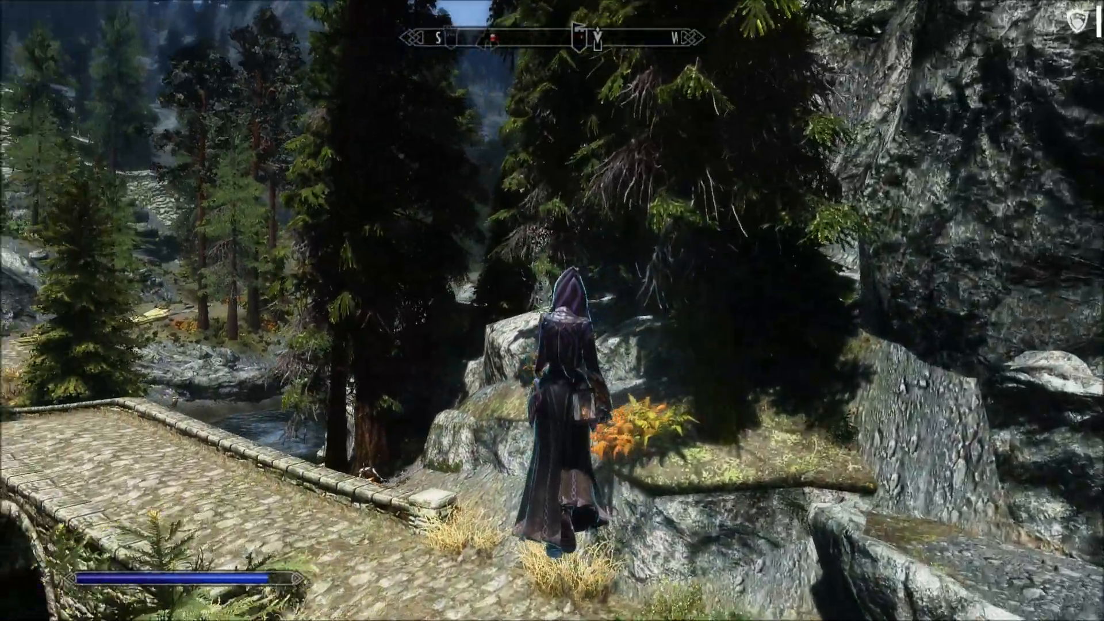
pyautogui.press('w')
pyautogui.press('f')
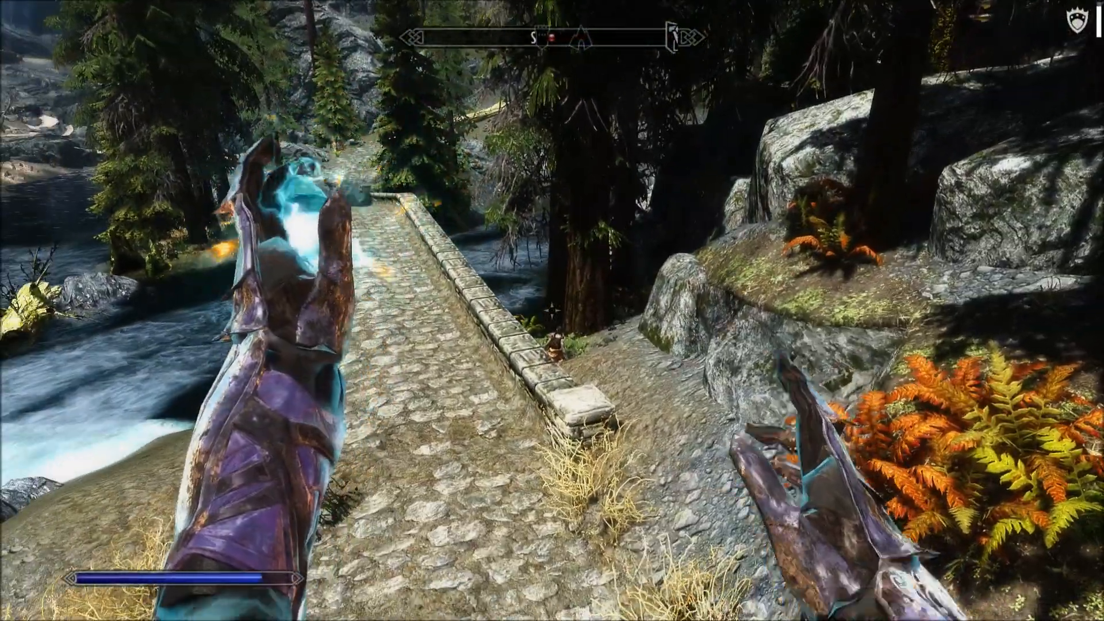
pyautogui.click(552, 310)
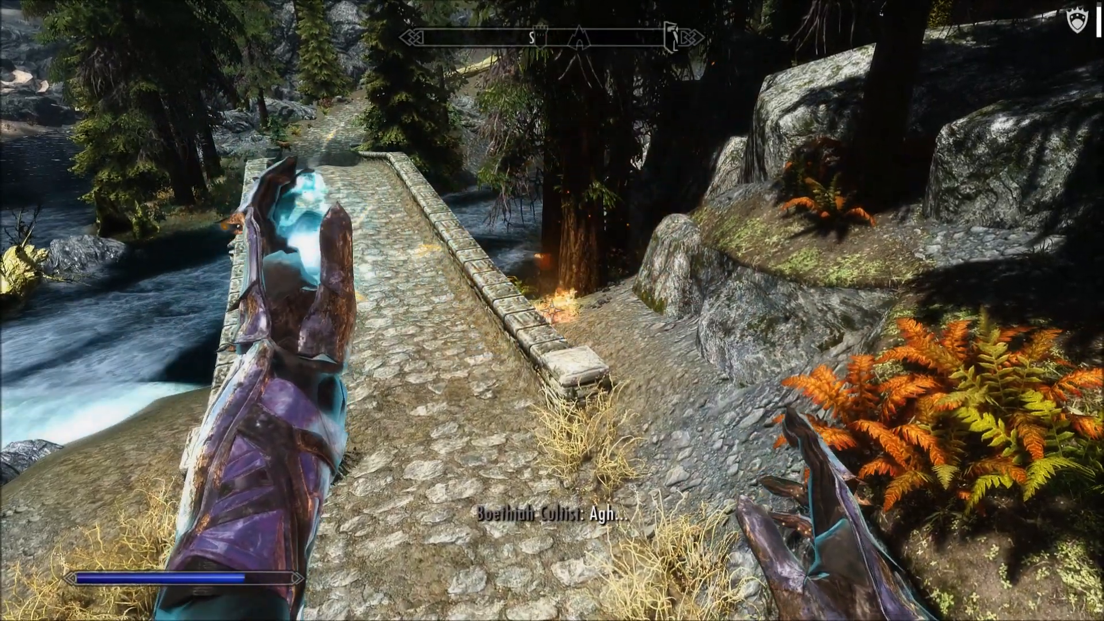
pyautogui.press('f')
pyautogui.press('w')
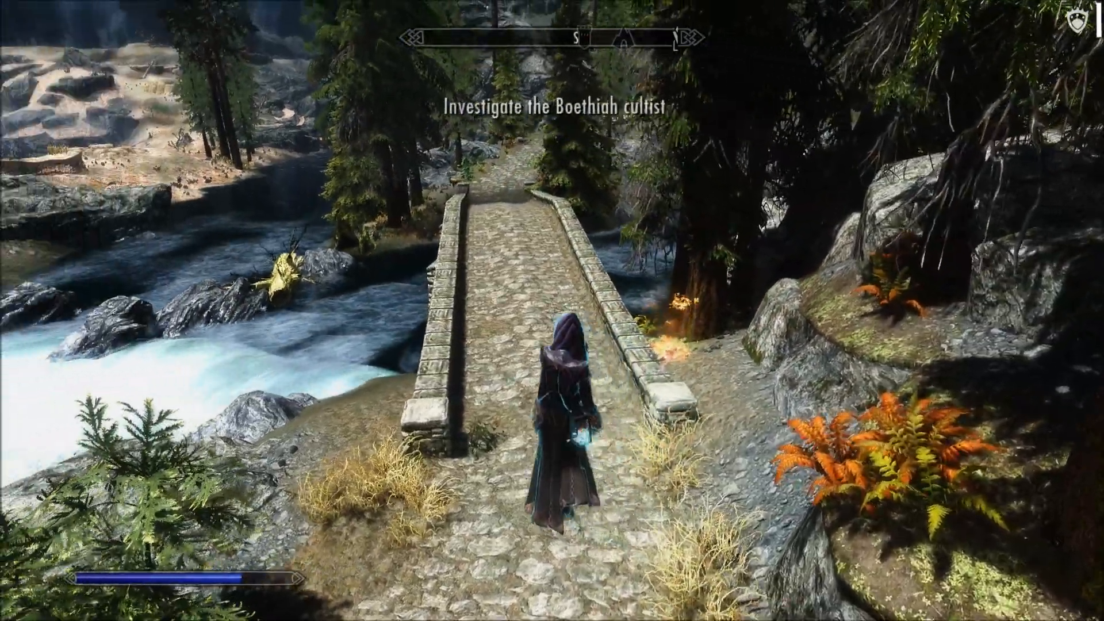
pyautogui.press('w')
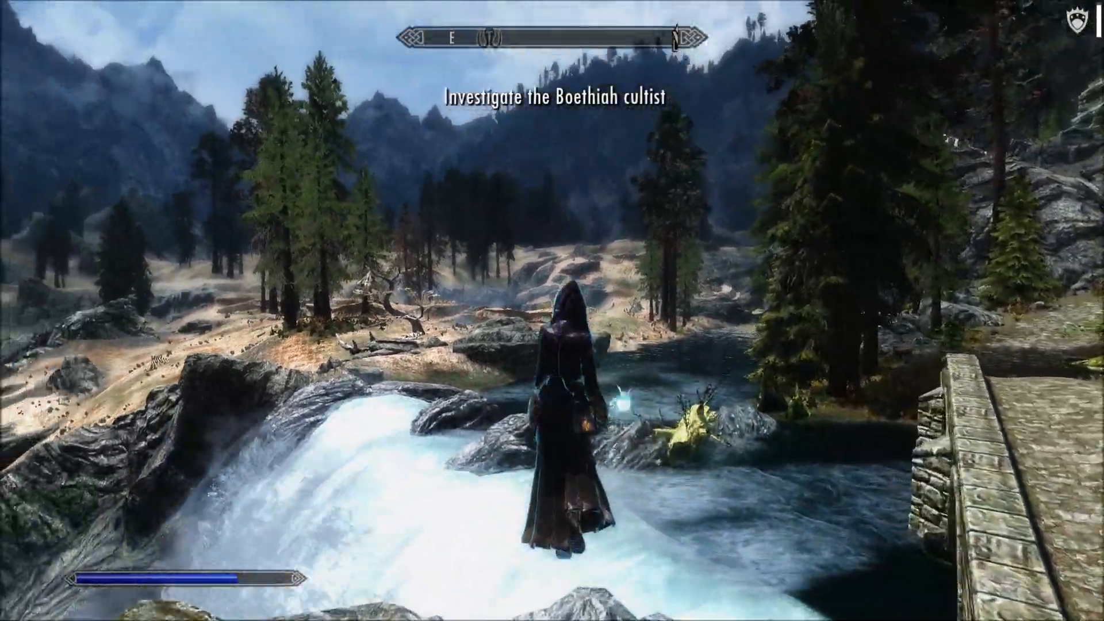
pyautogui.press('w')
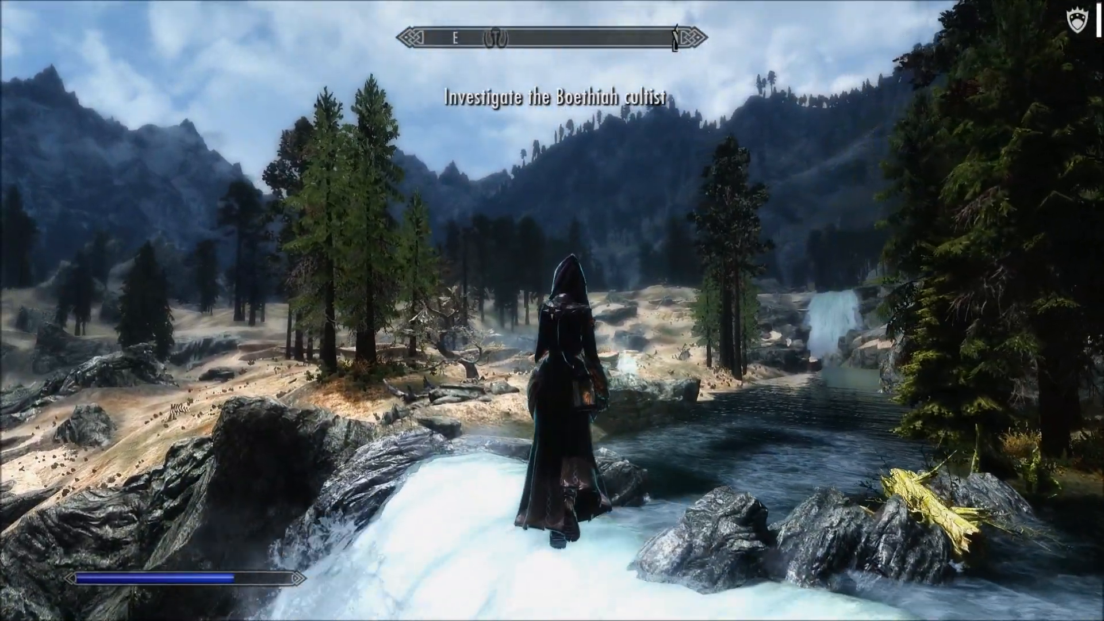
pyautogui.press('w')
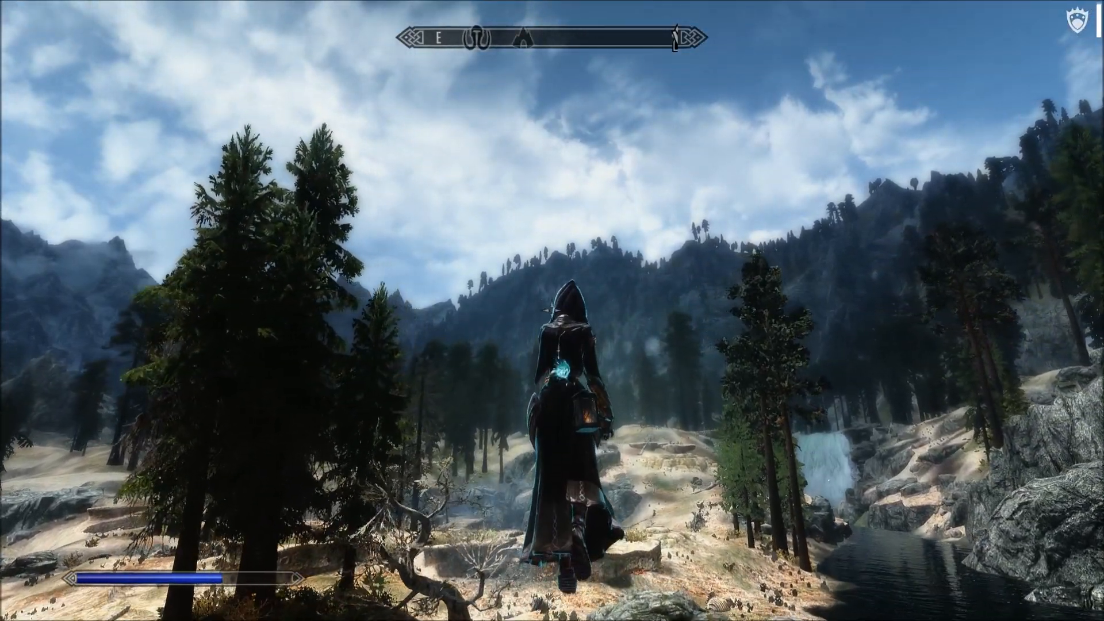
pyautogui.press('w')
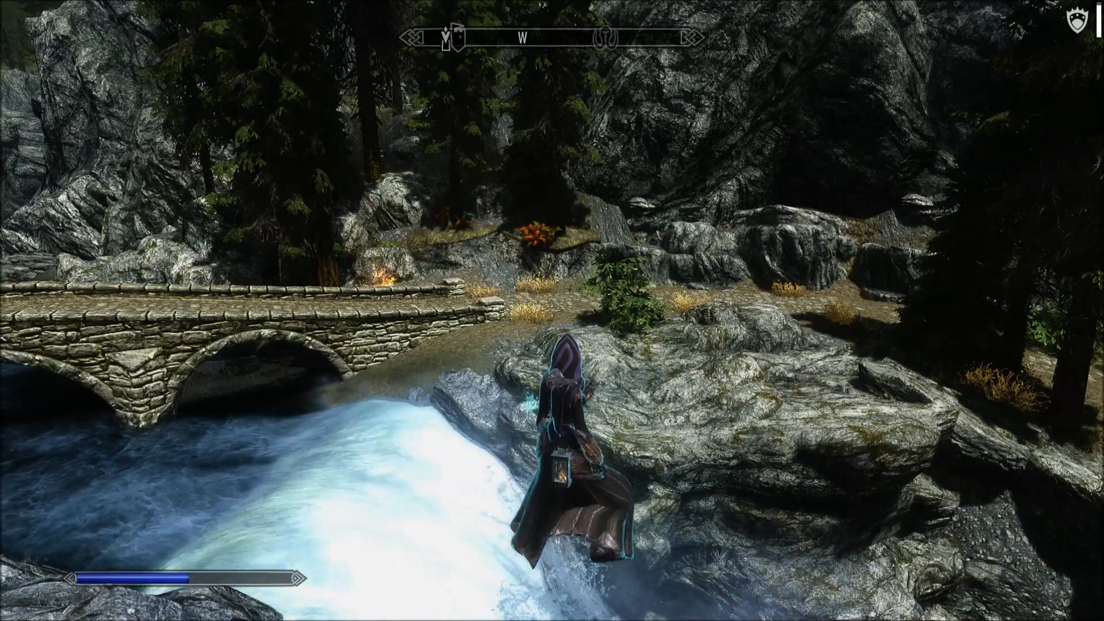
pyautogui.press('w')
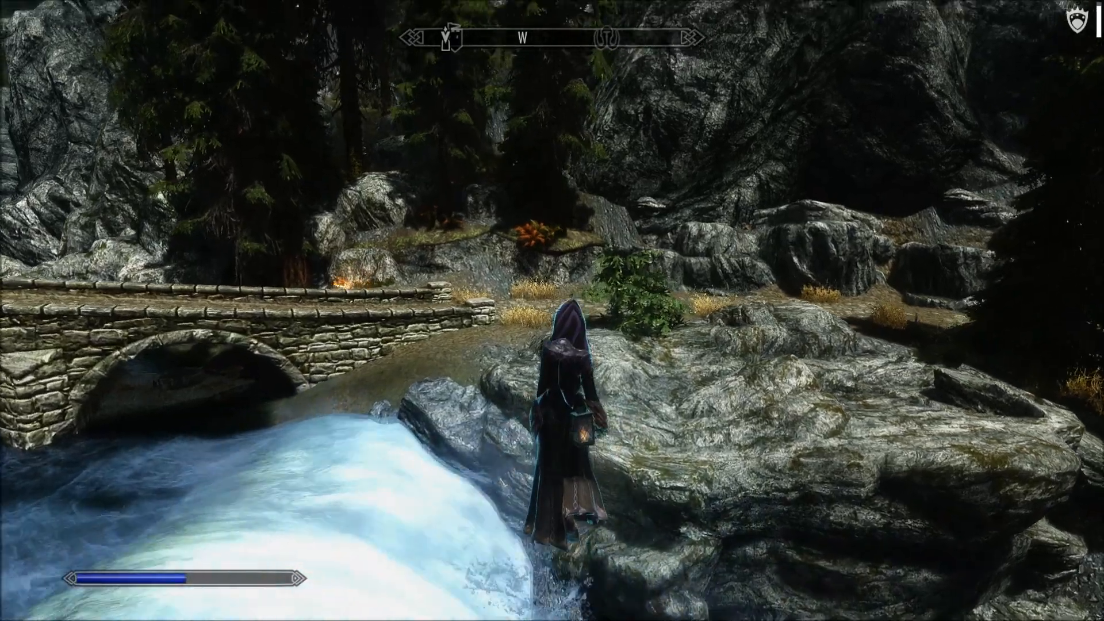
pyautogui.press('w')
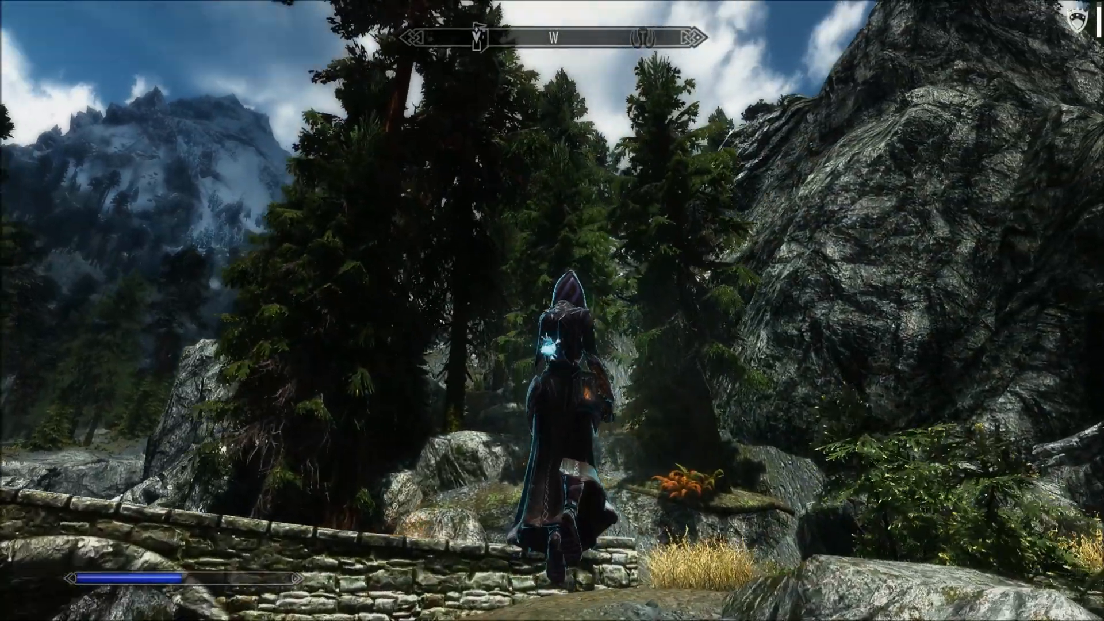
pyautogui.press('w')
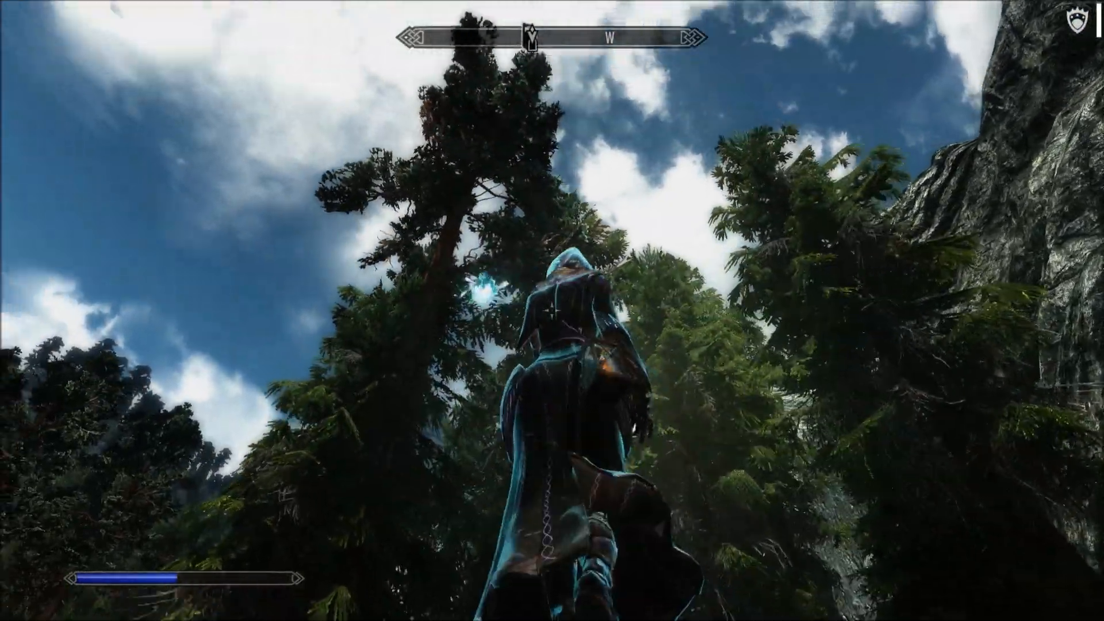
pyautogui.press('w')
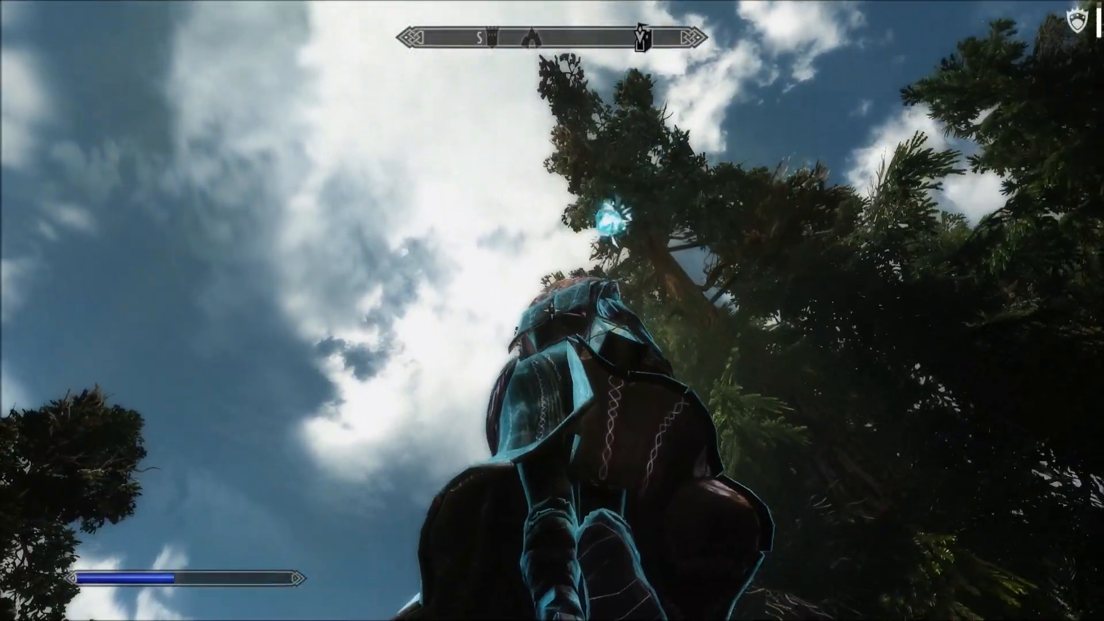
pyautogui.press('w')
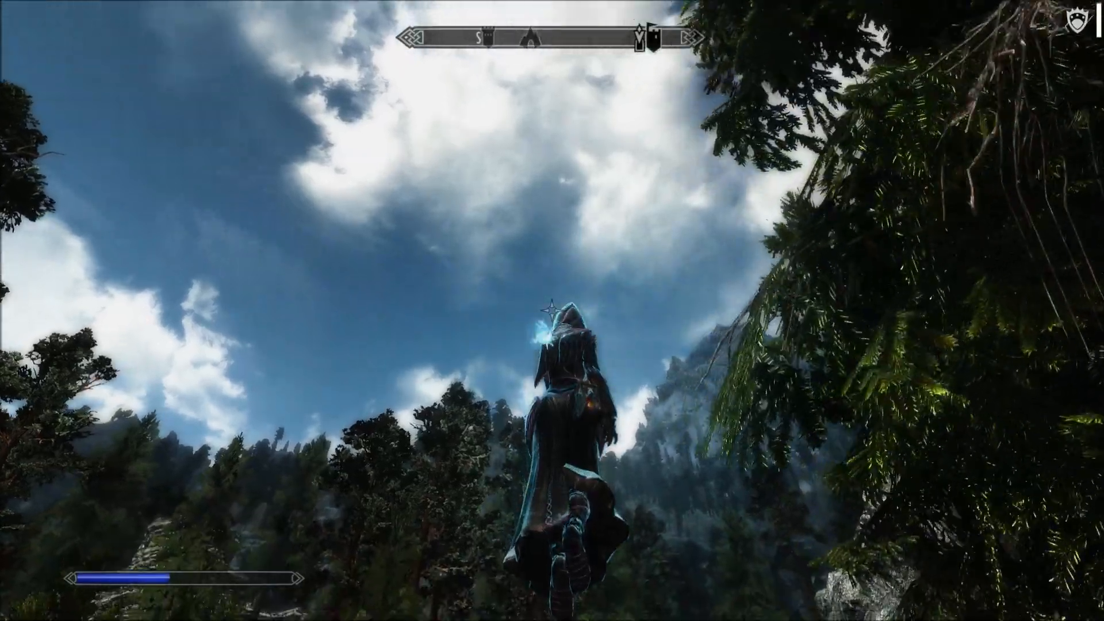
pyautogui.press('w')
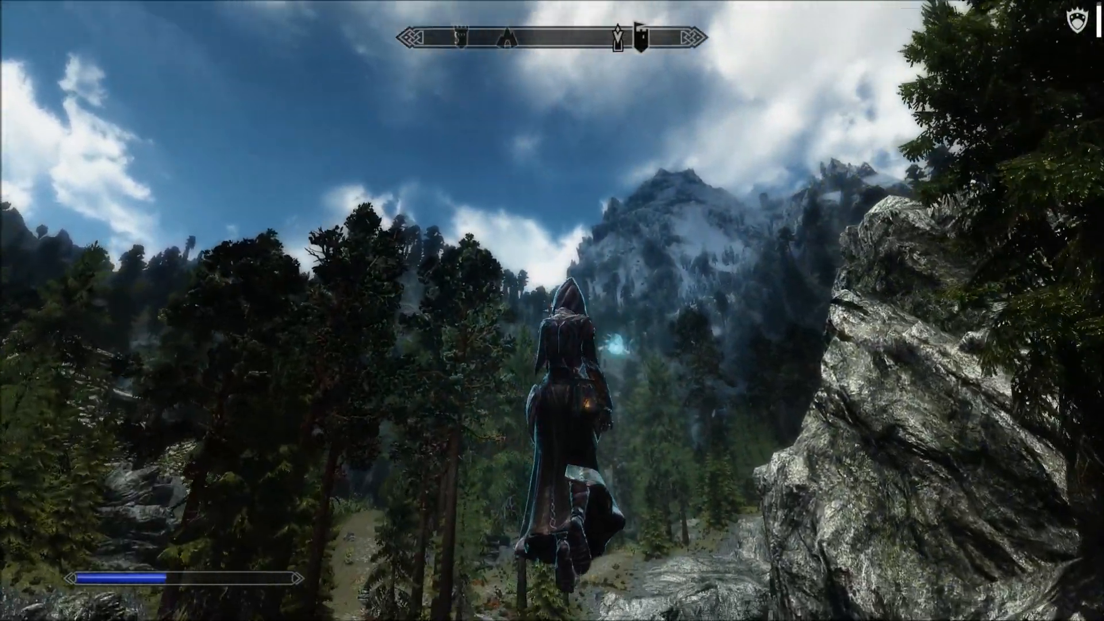
pyautogui.press('w')
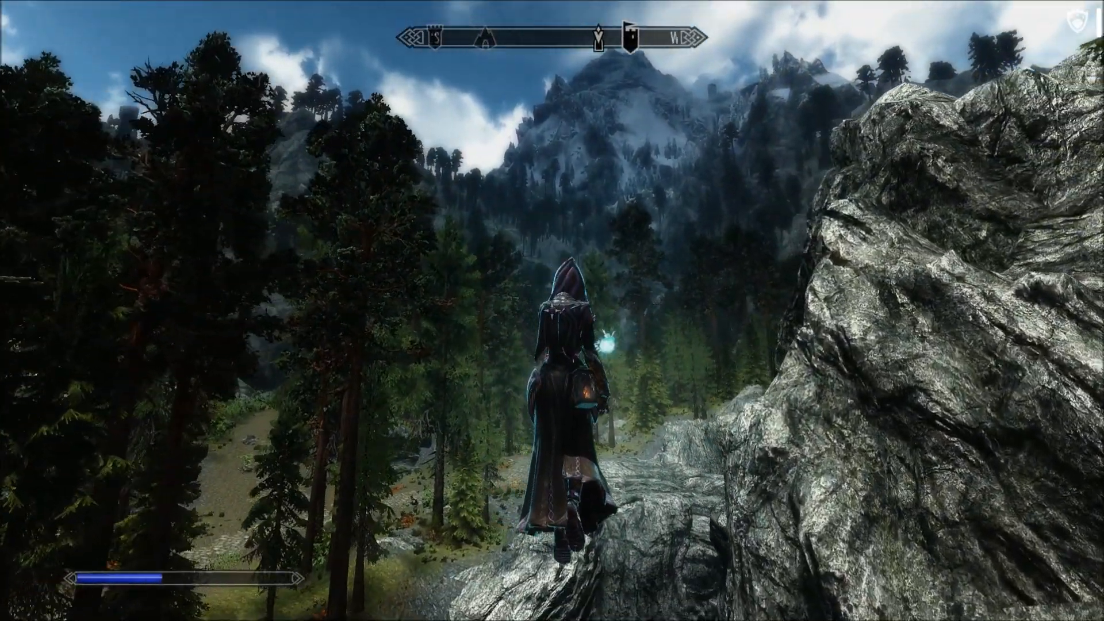
pyautogui.press('w')
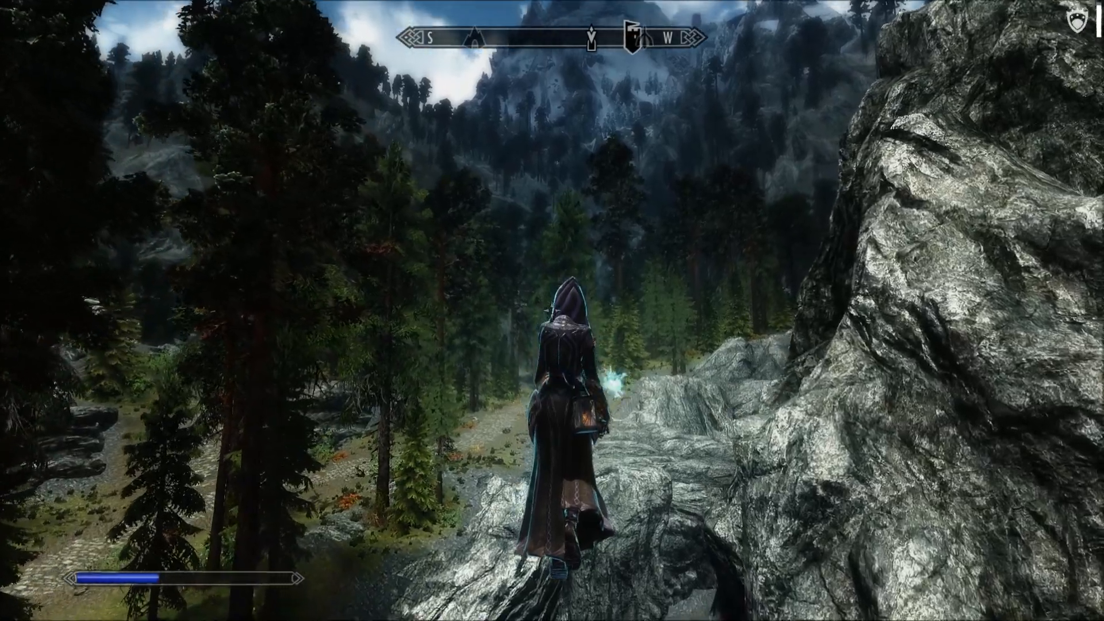
pyautogui.press('r')
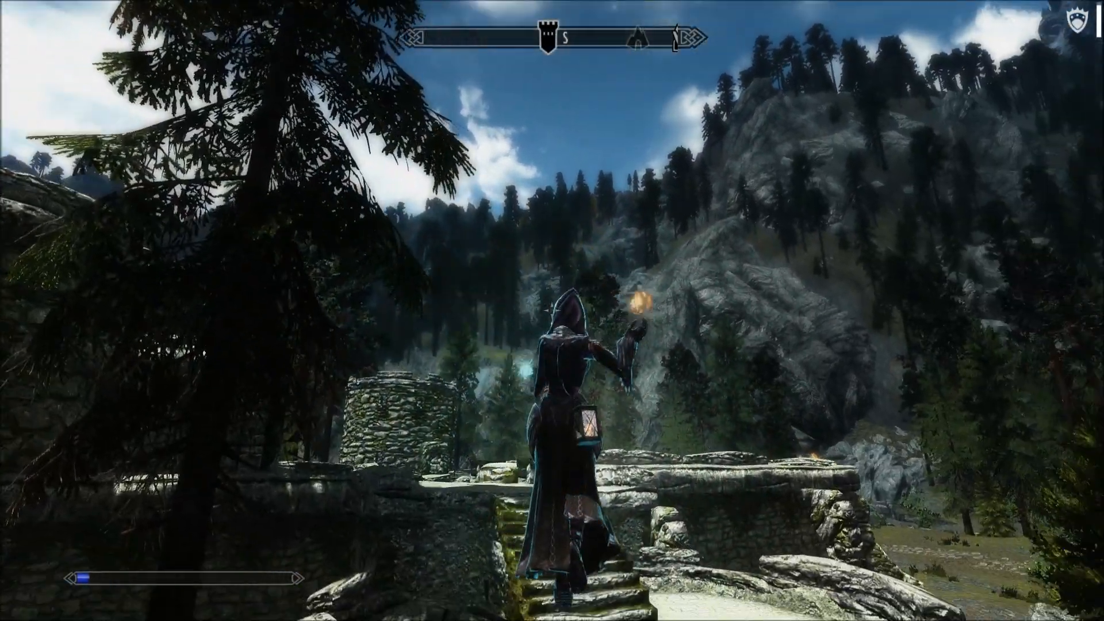
pyautogui.press('w')
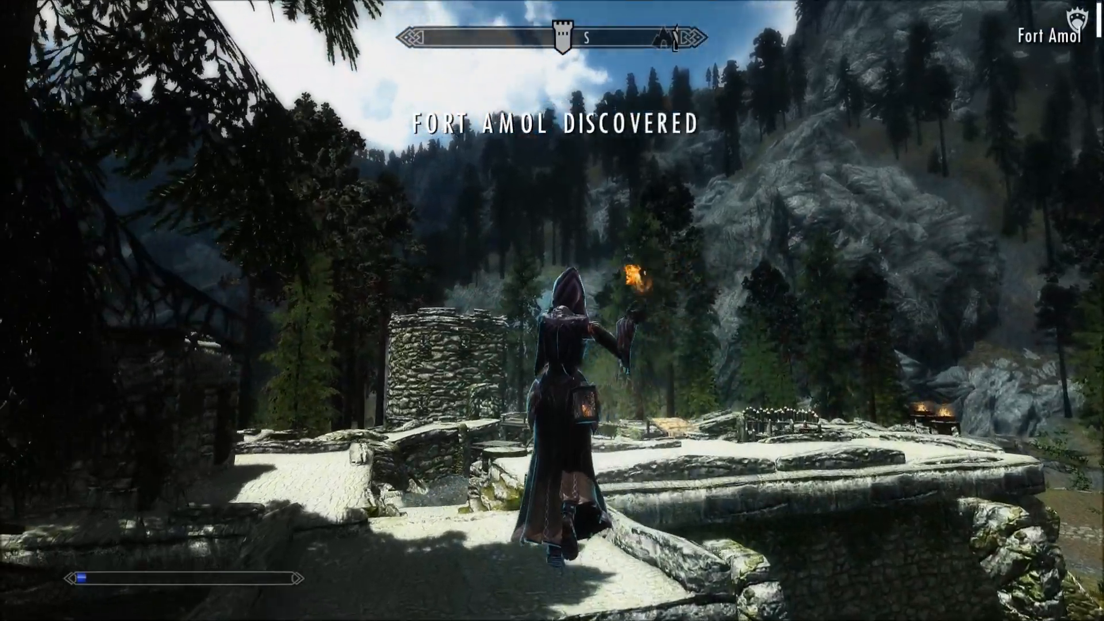
pyautogui.press('w')
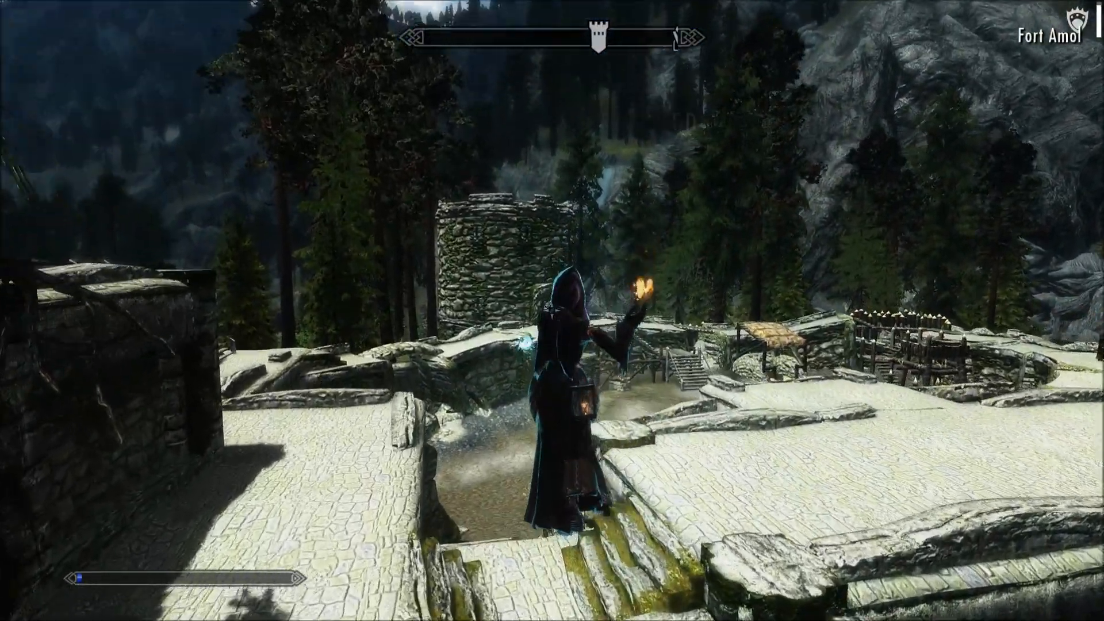
pyautogui.press('w')
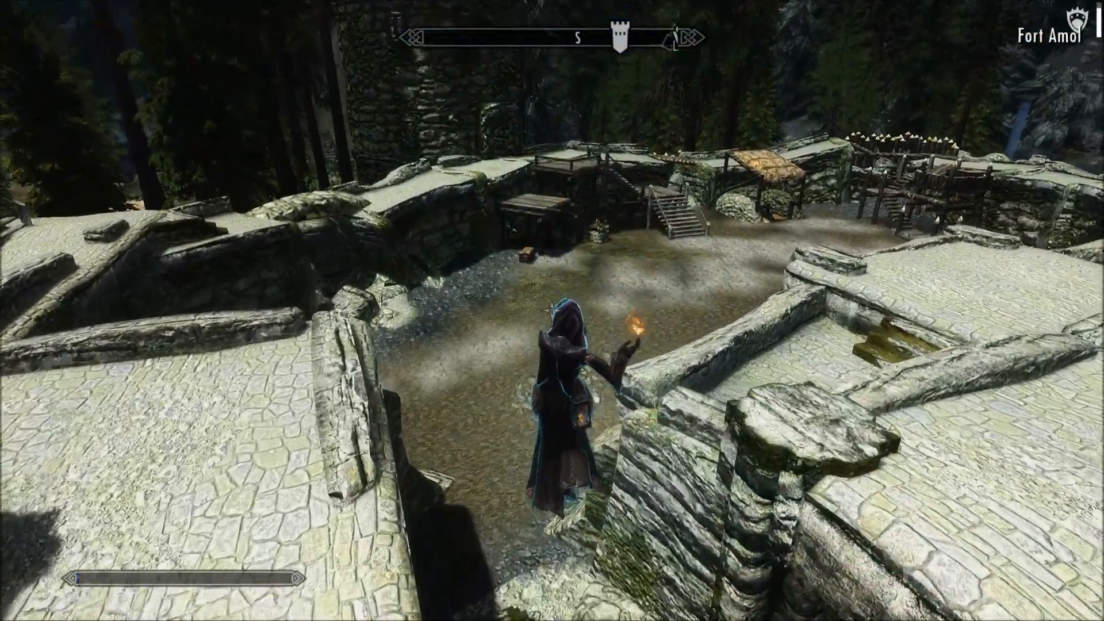
pyautogui.press('w')
pyautogui.click(552, 311)
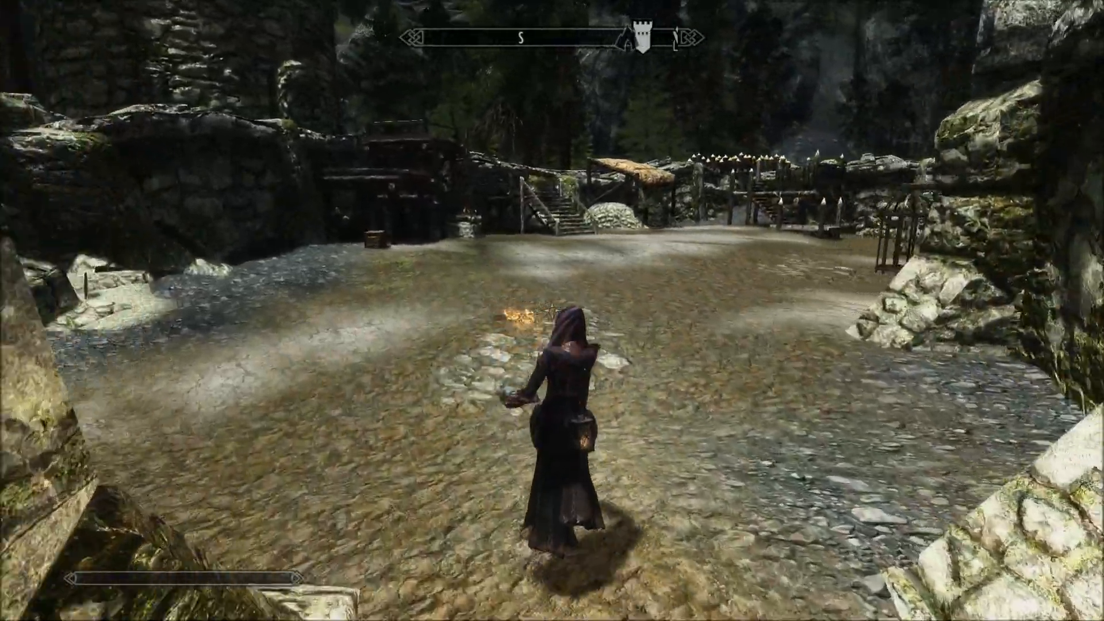
pyautogui.press('w')
pyautogui.press('r')
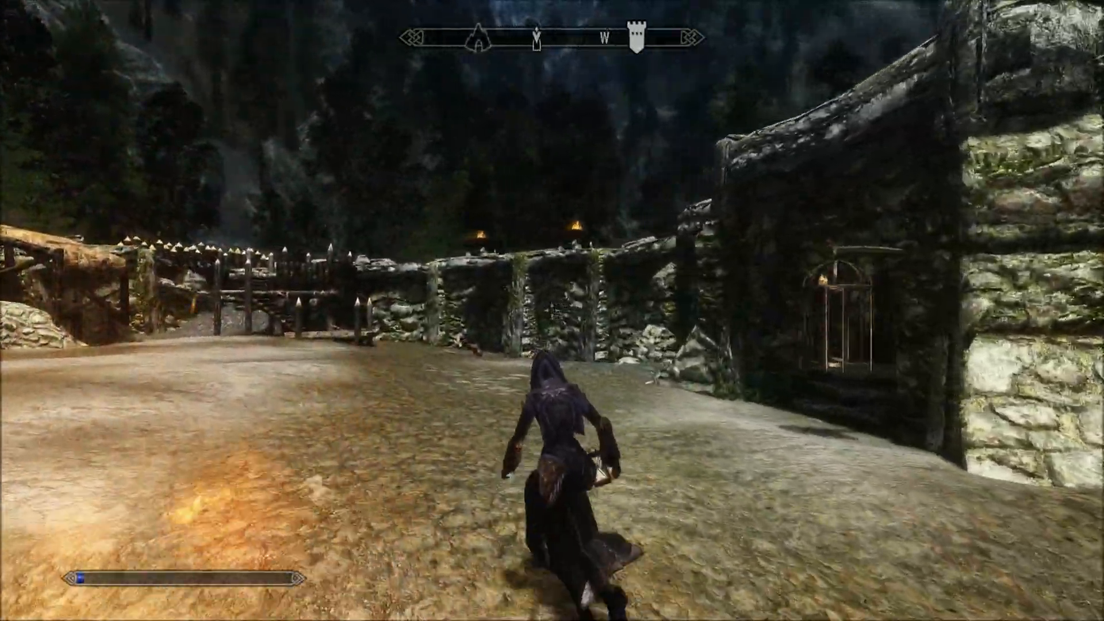
pyautogui.press('w')
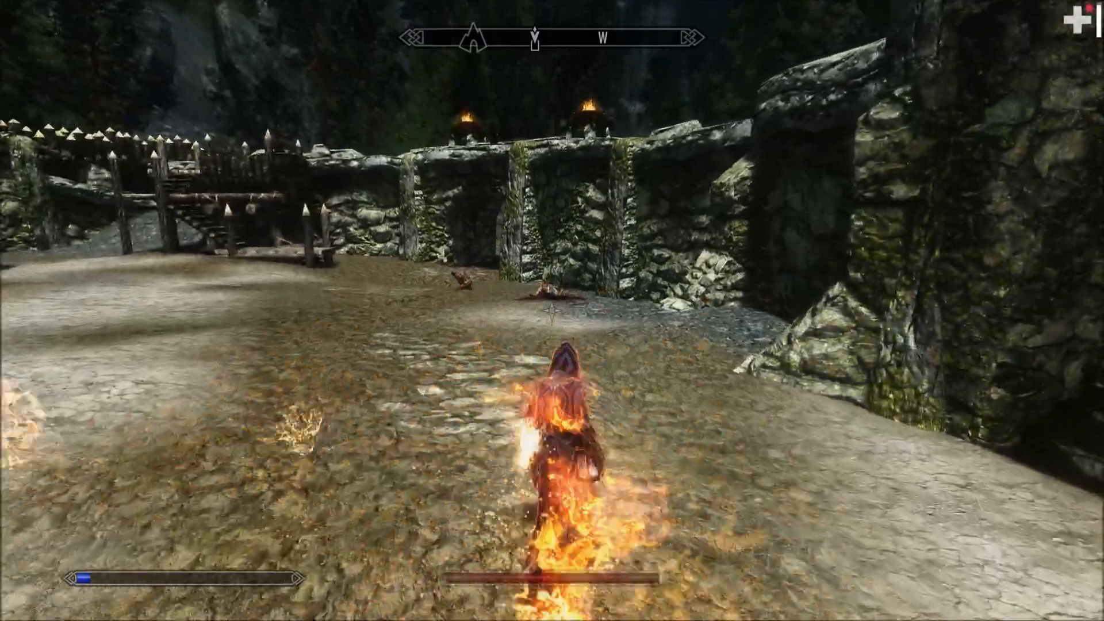
pyautogui.press('w')
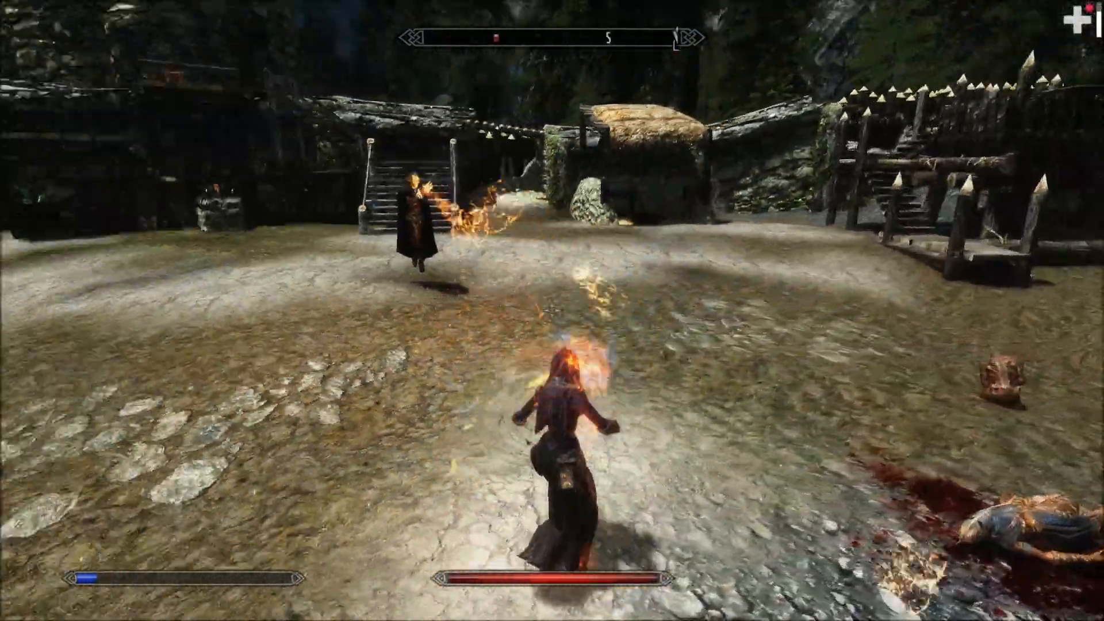
pyautogui.press('a')
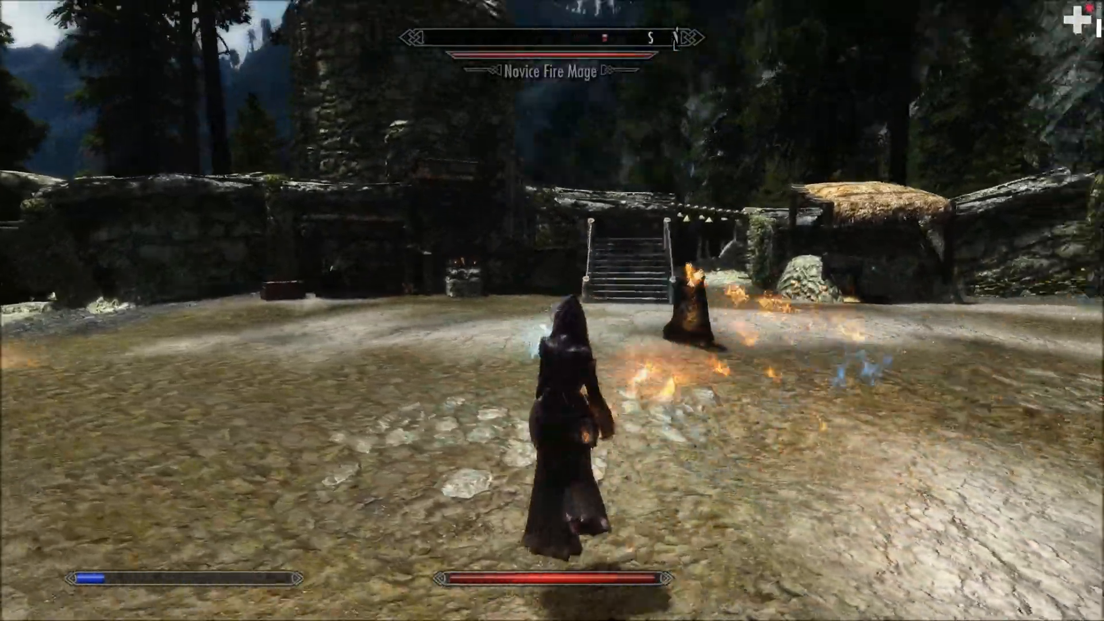
pyautogui.press('ctrl')
pyautogui.press('ctrl')
pyautogui.press('s')
pyautogui.press('f')
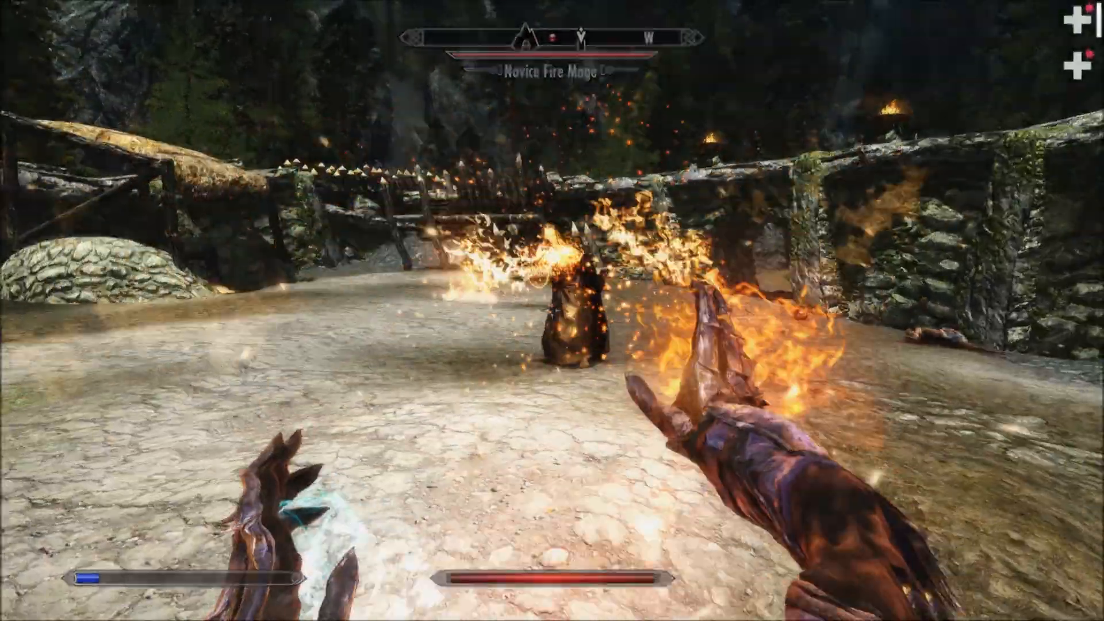